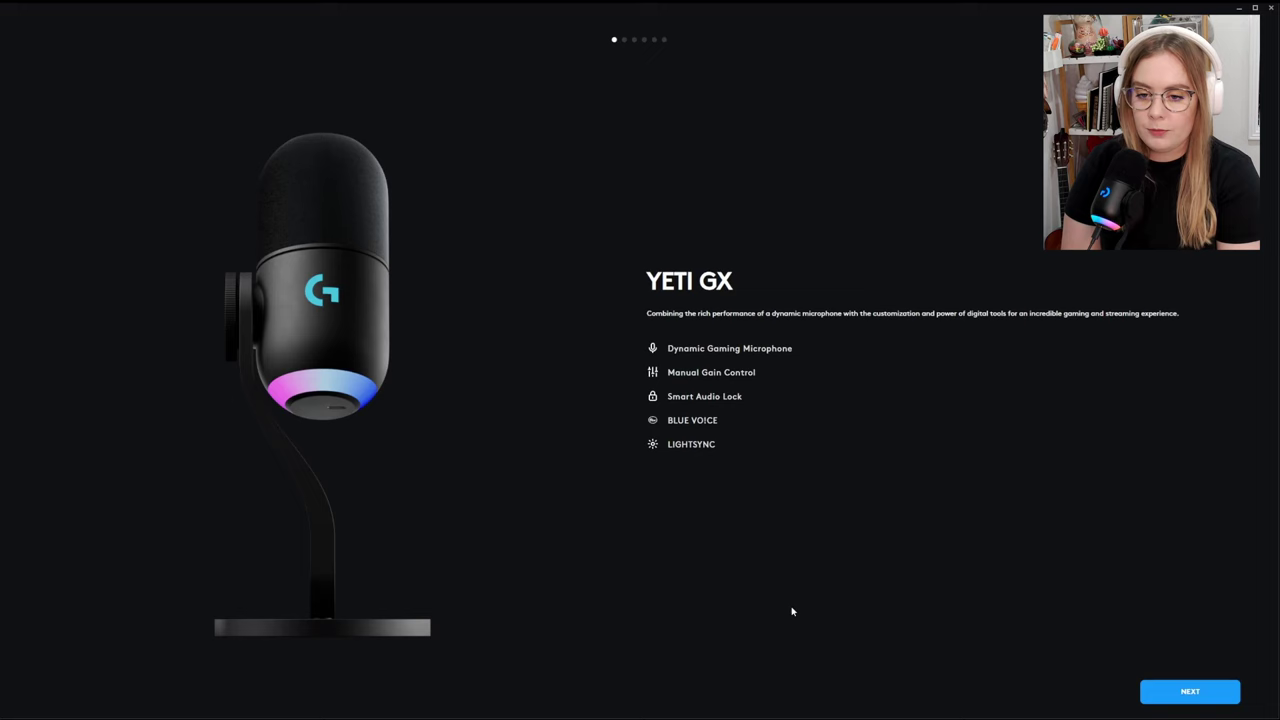
# Advance the setup tour through Dynamic Gaming Microphone, Manual Gain Control and Smart Audio Lock to Blue VOICE.
pyautogui.click(1182, 696)
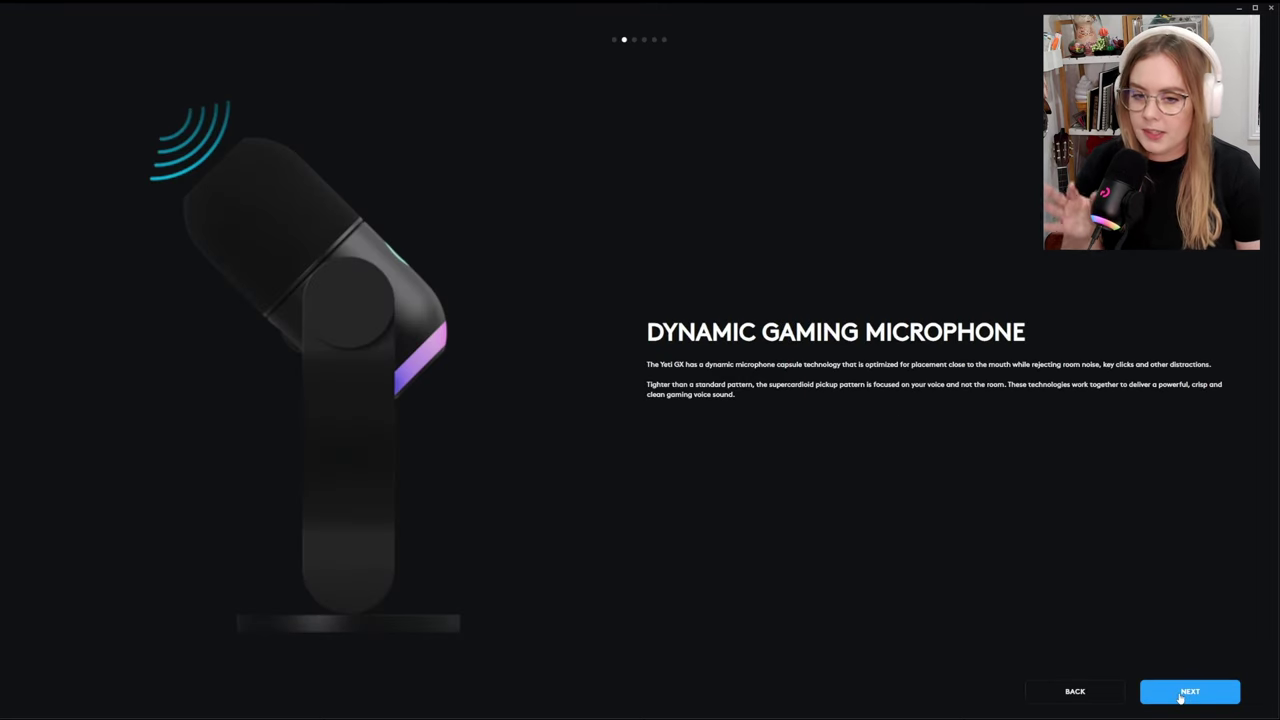
pyautogui.click(1182, 696)
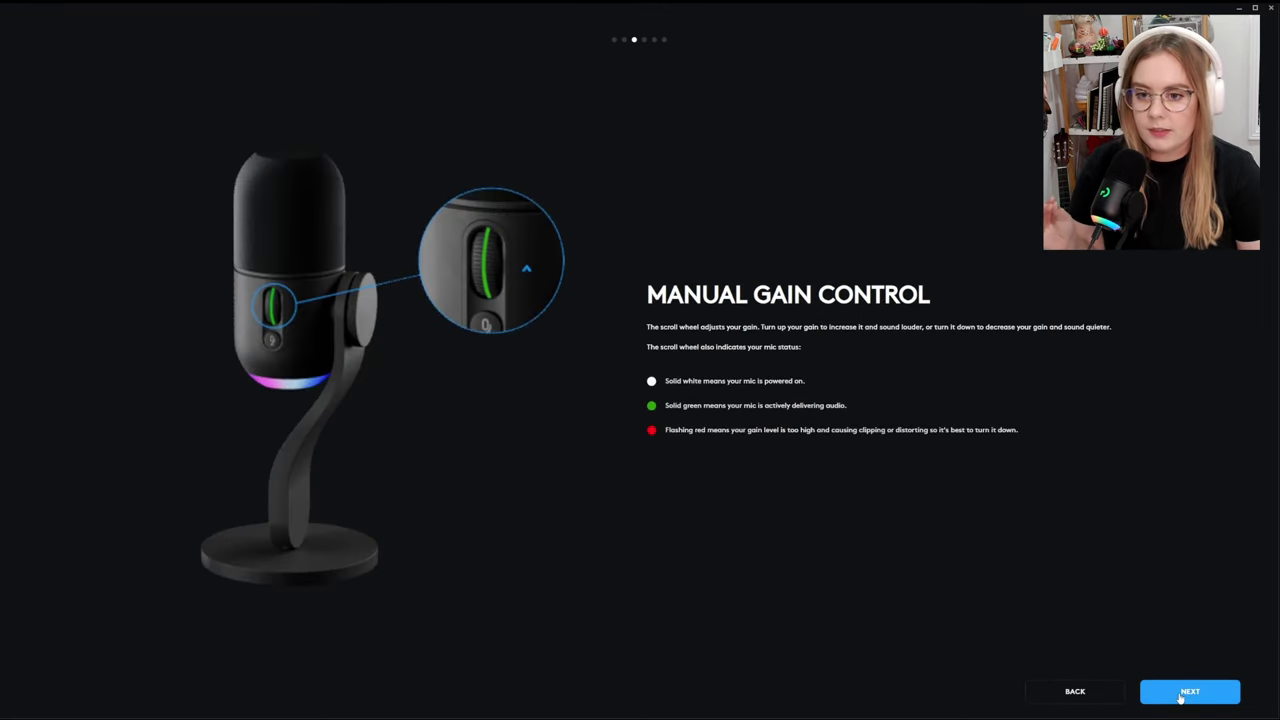
pyautogui.click(1166, 693)
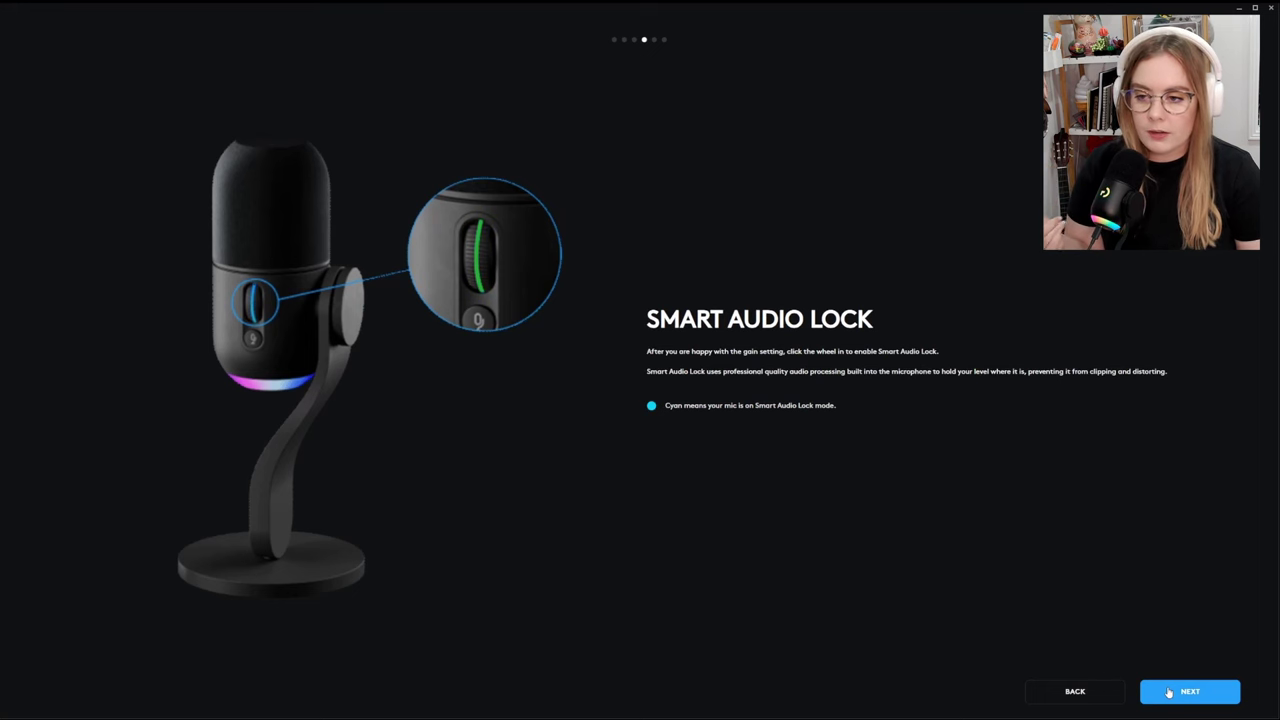
pyautogui.click(1168, 693)
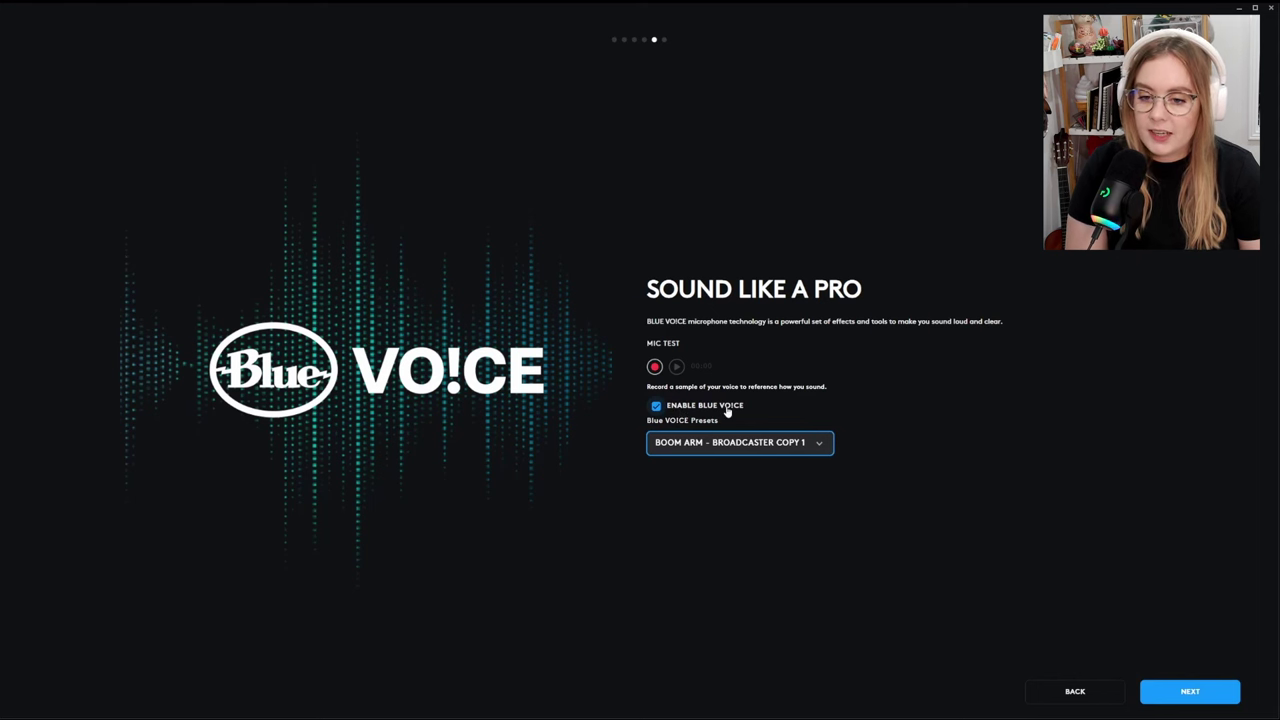
# Review the Blue VOICE presets and LIGHTSYNC effects, then finish setup with LET'S PARTY.
pyautogui.click(817, 448)
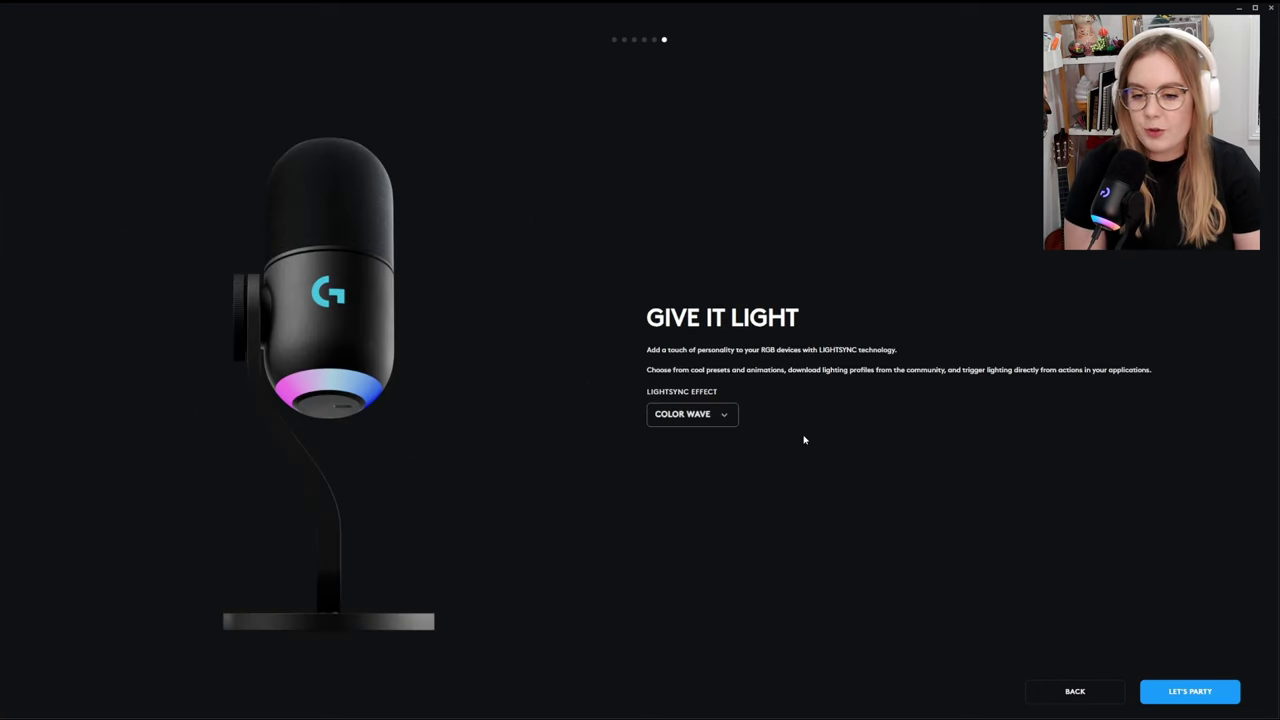
pyautogui.click(725, 422)
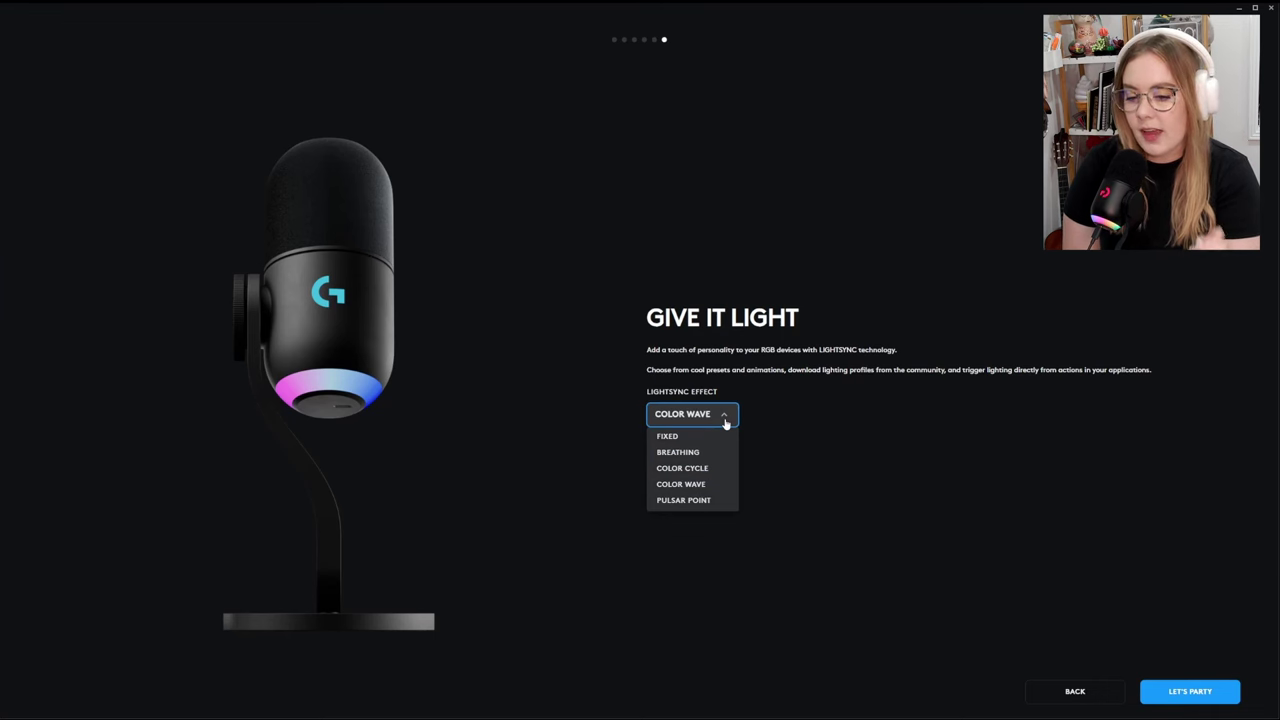
pyautogui.click(1210, 692)
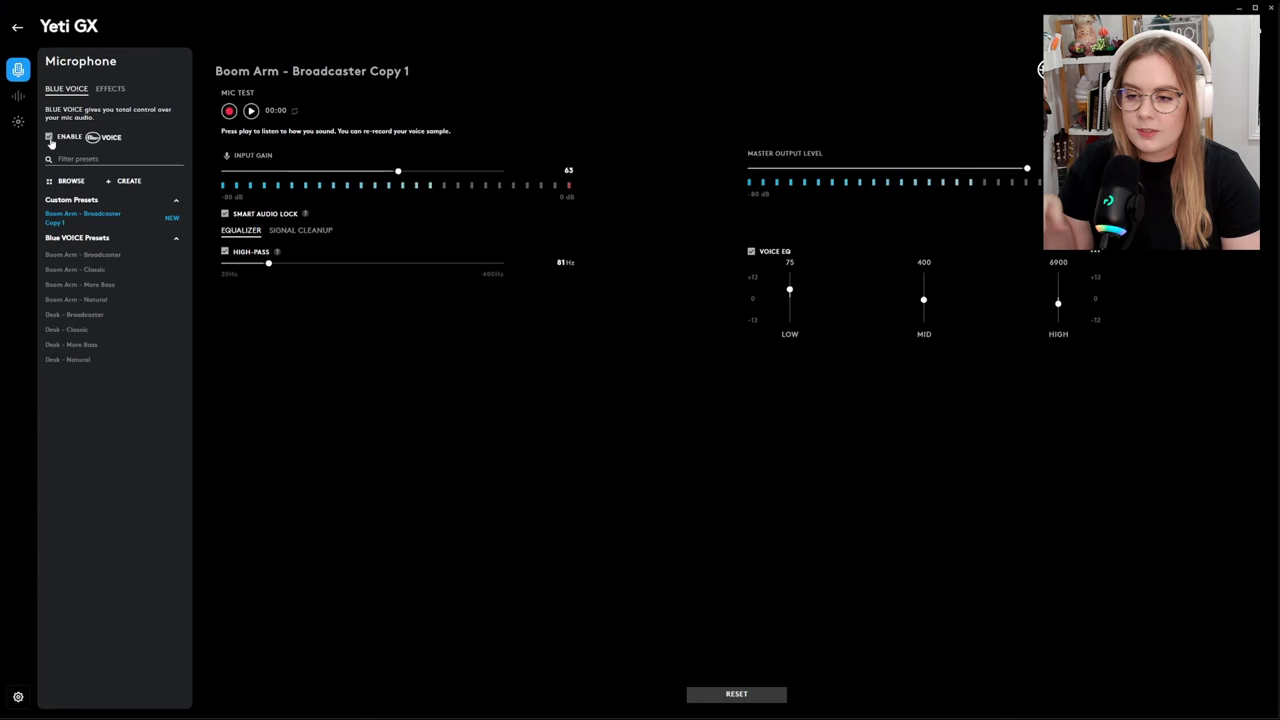
pyautogui.click(49, 137)
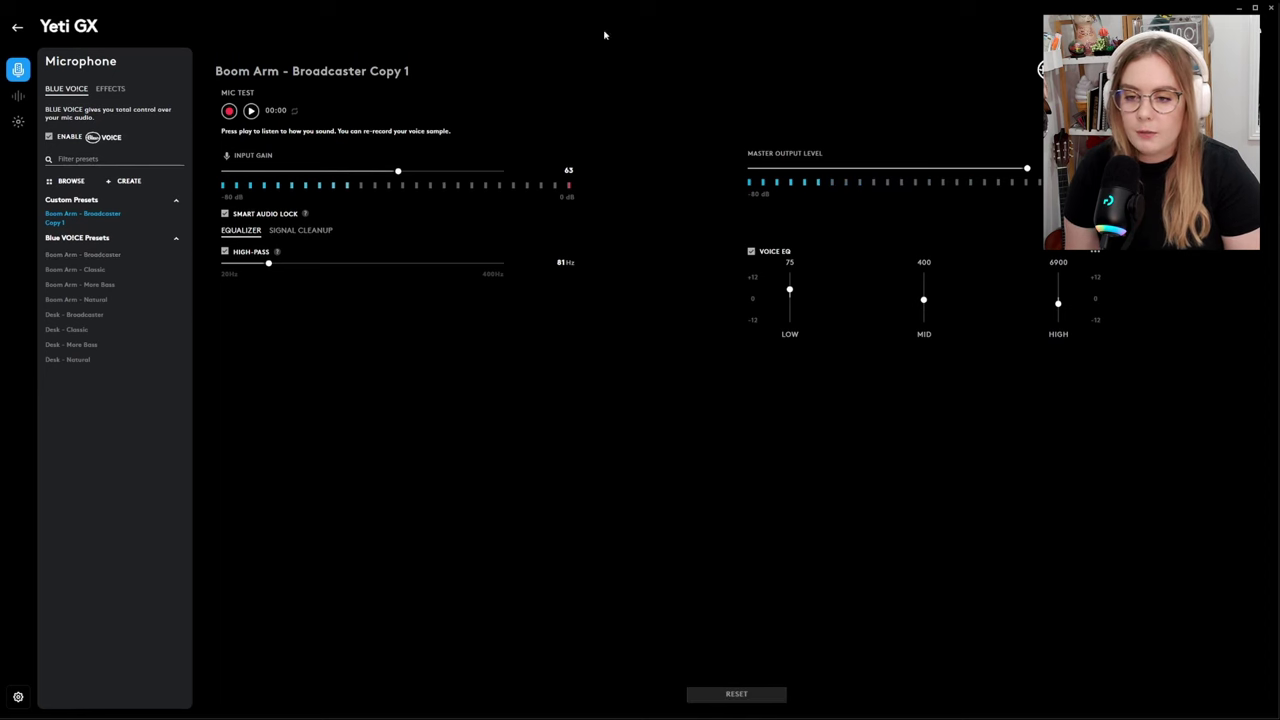
pyautogui.click(100, 256)
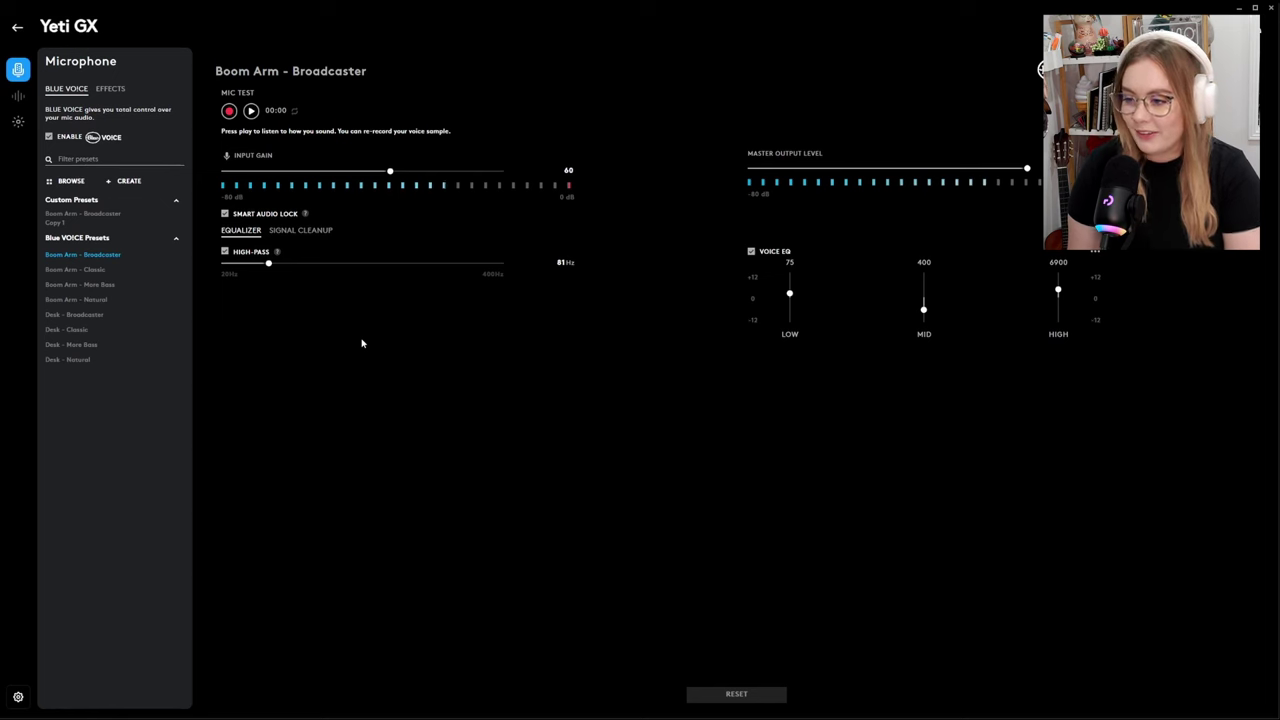
pyautogui.click(75, 270)
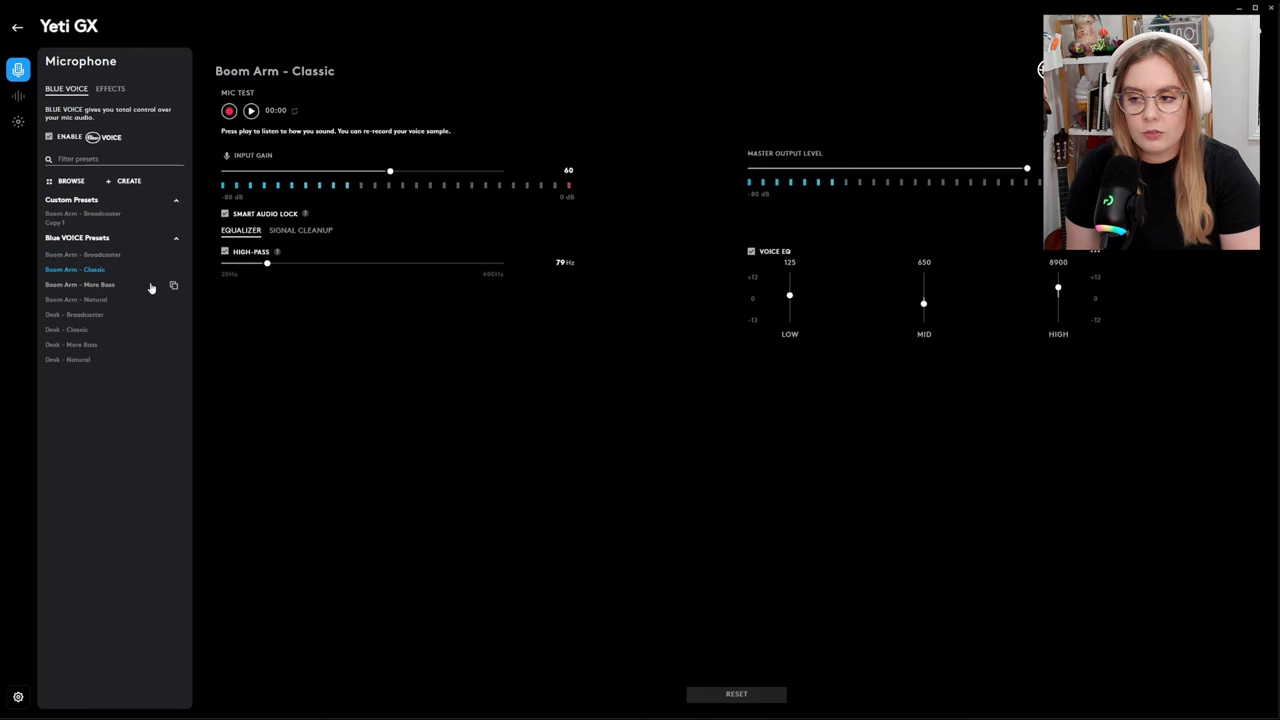
pyautogui.click(132, 288)
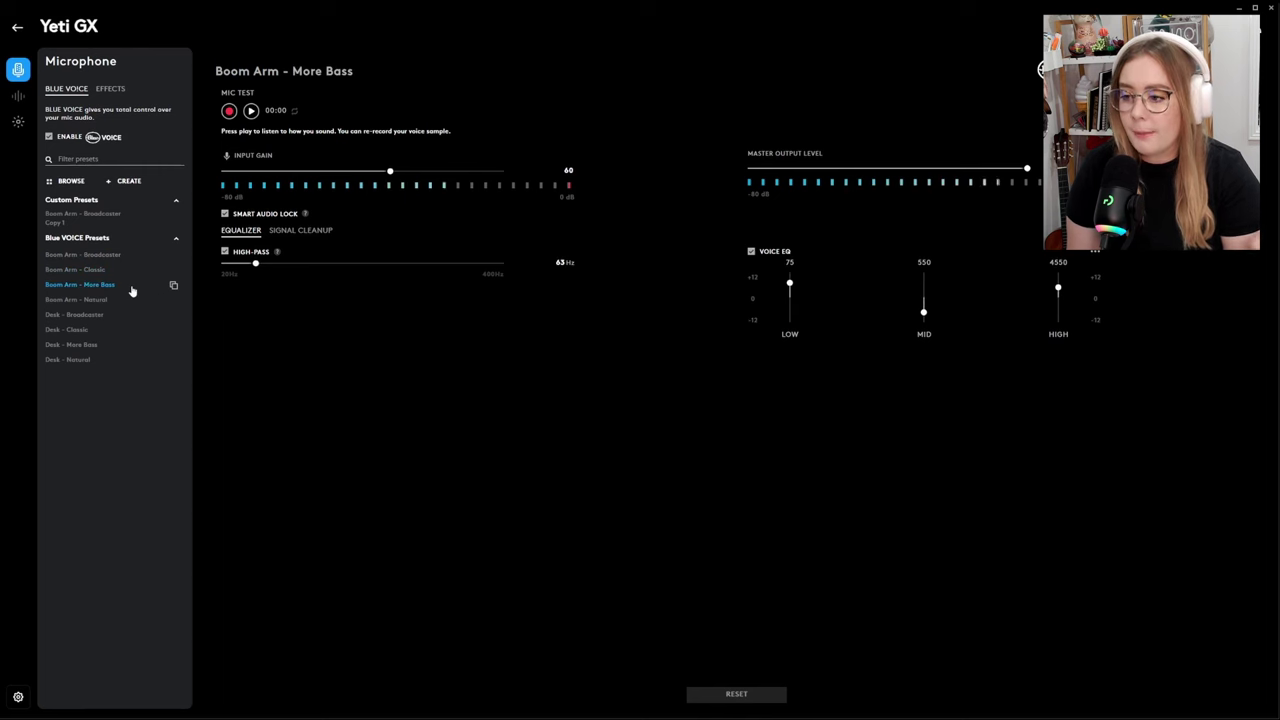
pyautogui.click(130, 303)
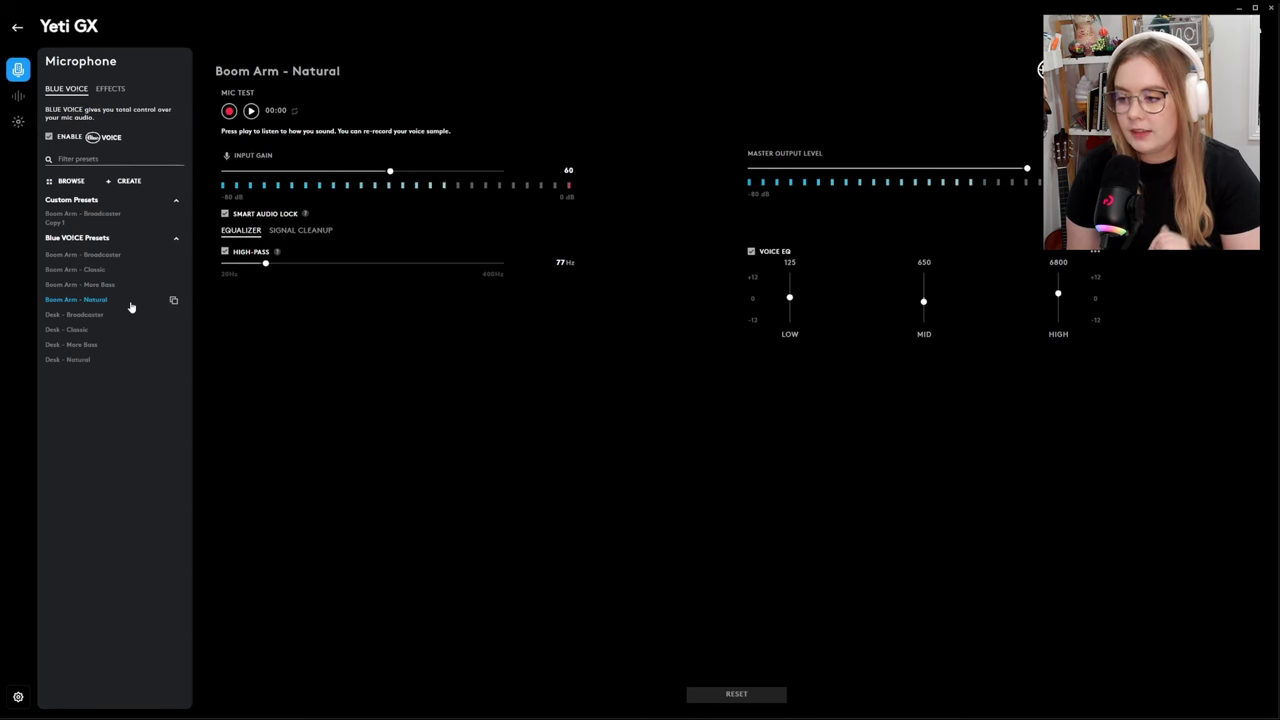
pyautogui.click(130, 316)
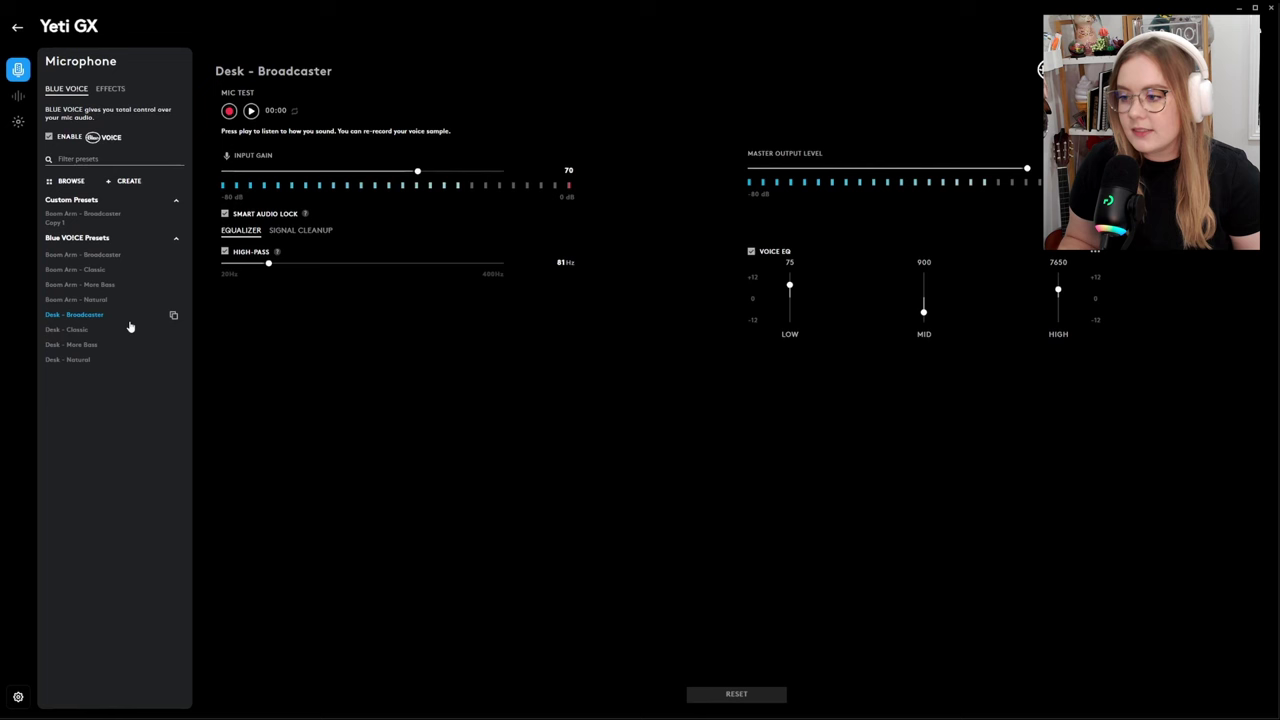
pyautogui.click(125, 333)
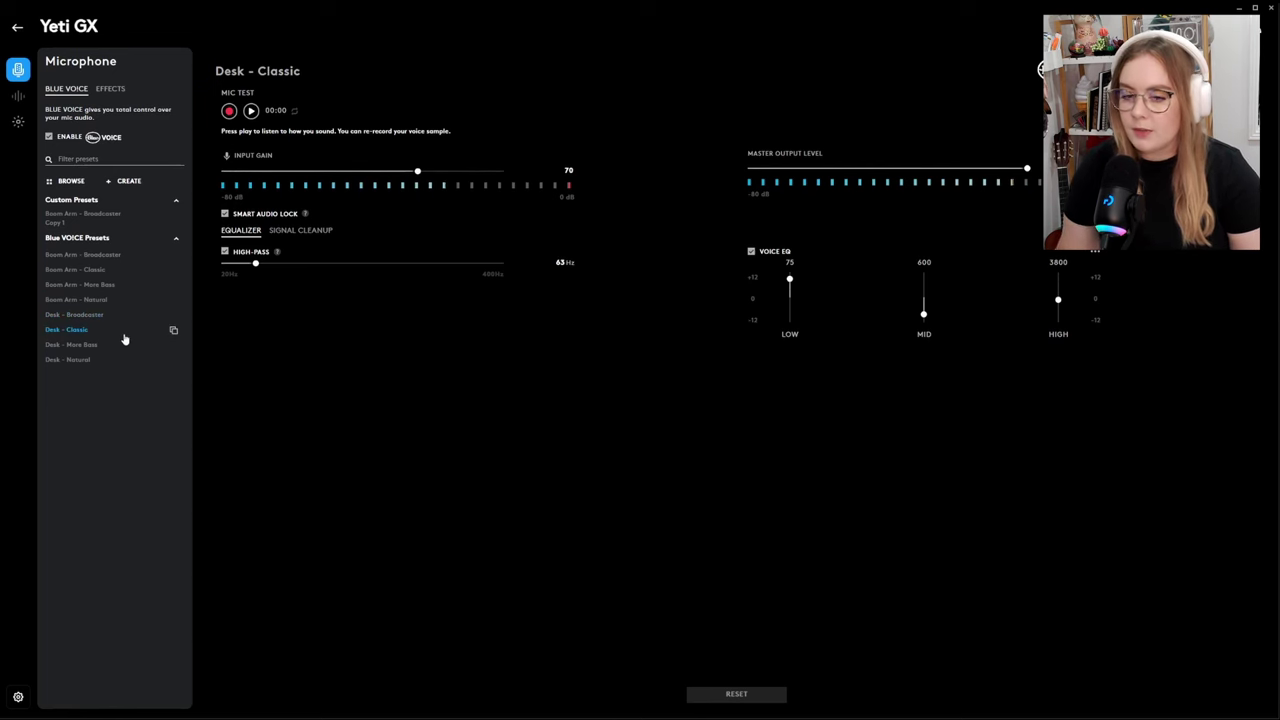
pyautogui.click(120, 346)
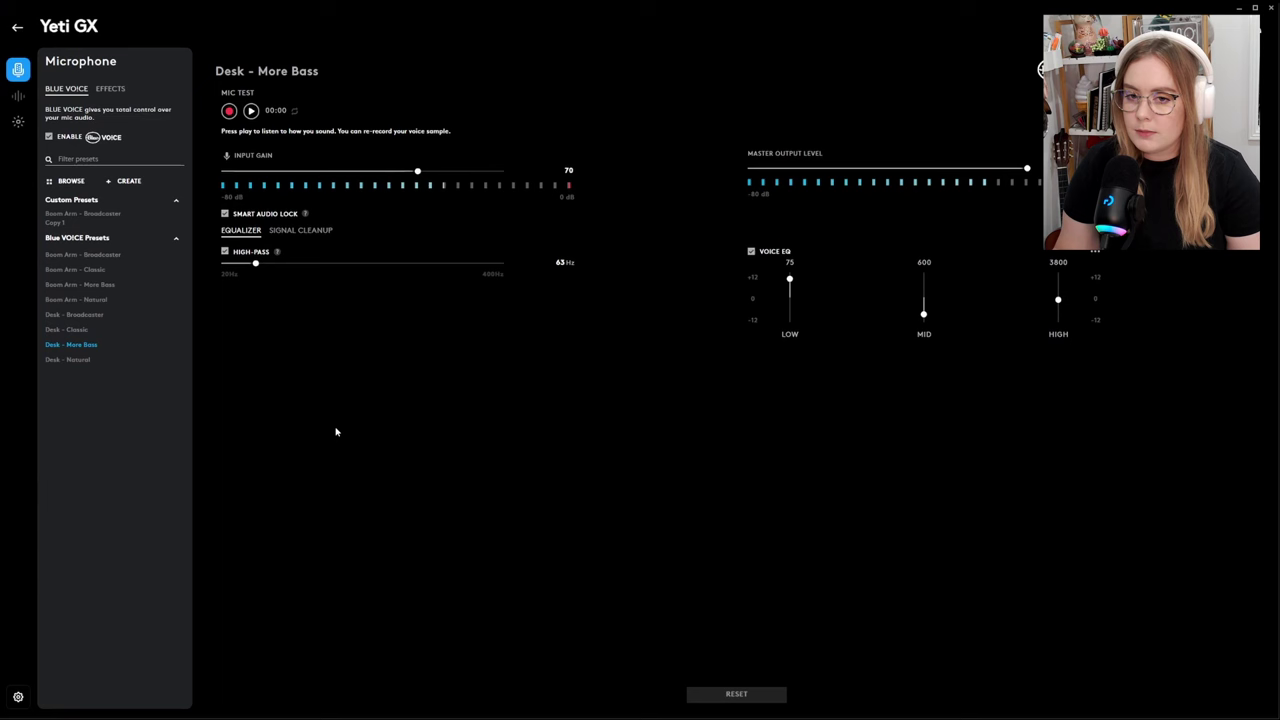
pyautogui.press('Down')
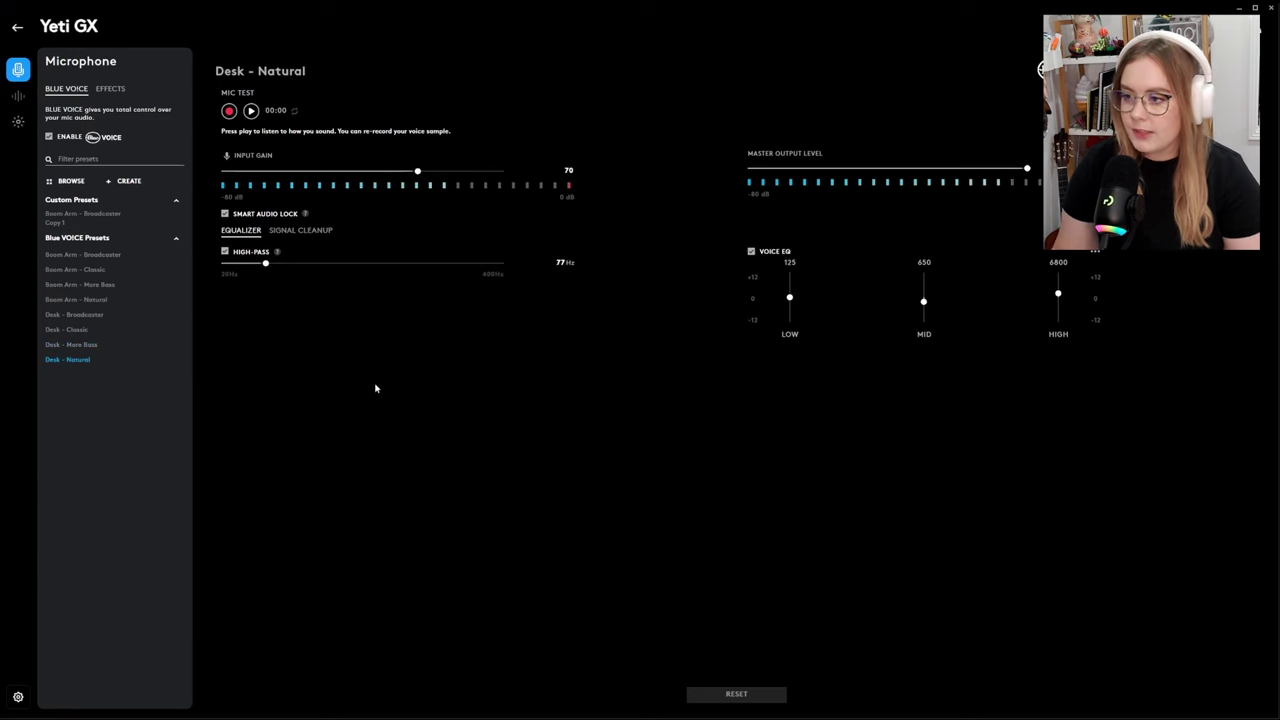
pyautogui.press('Down')
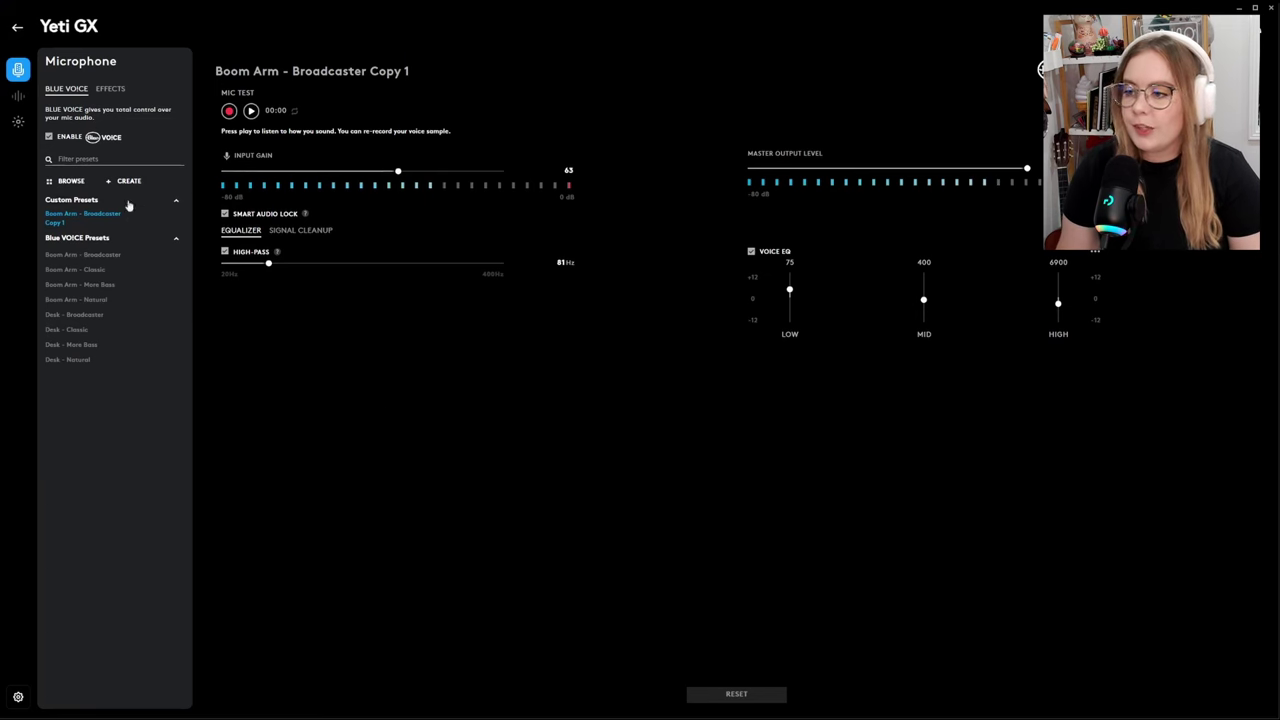
# Browse the community Blue VOICE presets, then return and show the voice effects list.
pyautogui.click(66, 186)
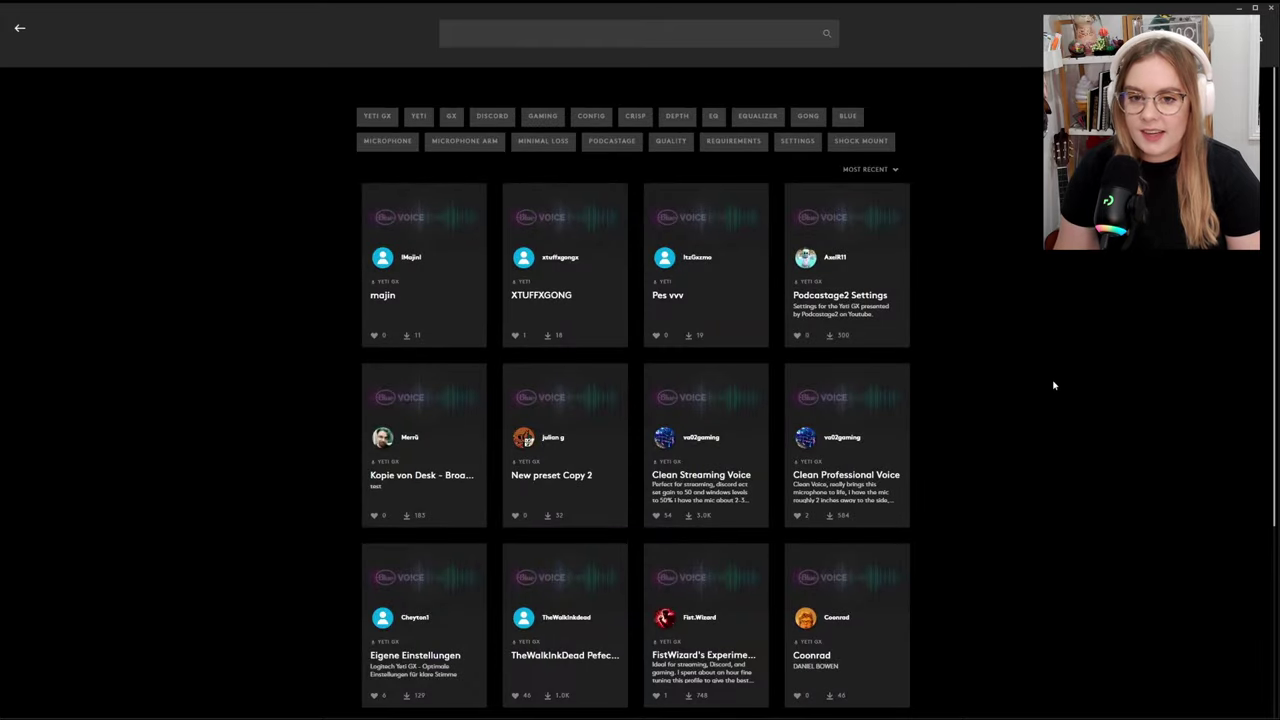
pyautogui.scroll(-3, 1053, 385)
pyautogui.scroll(2, 1055, 387)
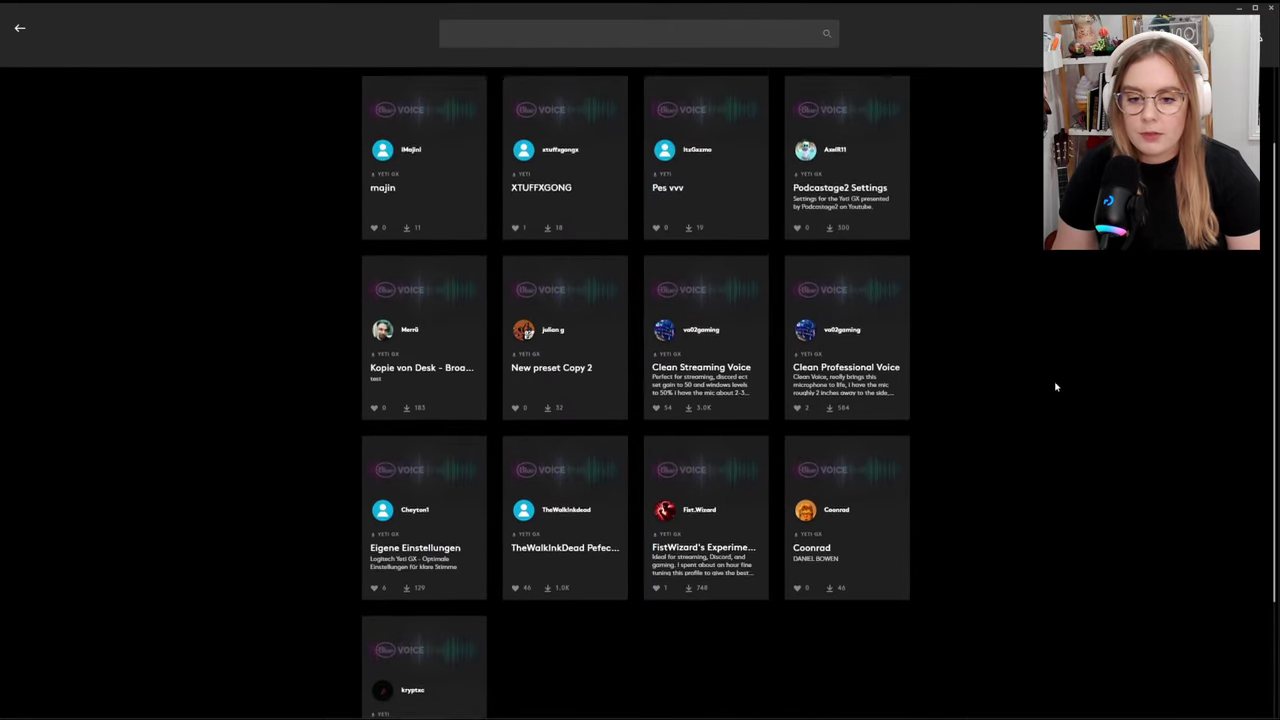
pyautogui.scroll(2, 1055, 387)
pyautogui.scroll(-1, 394, 289)
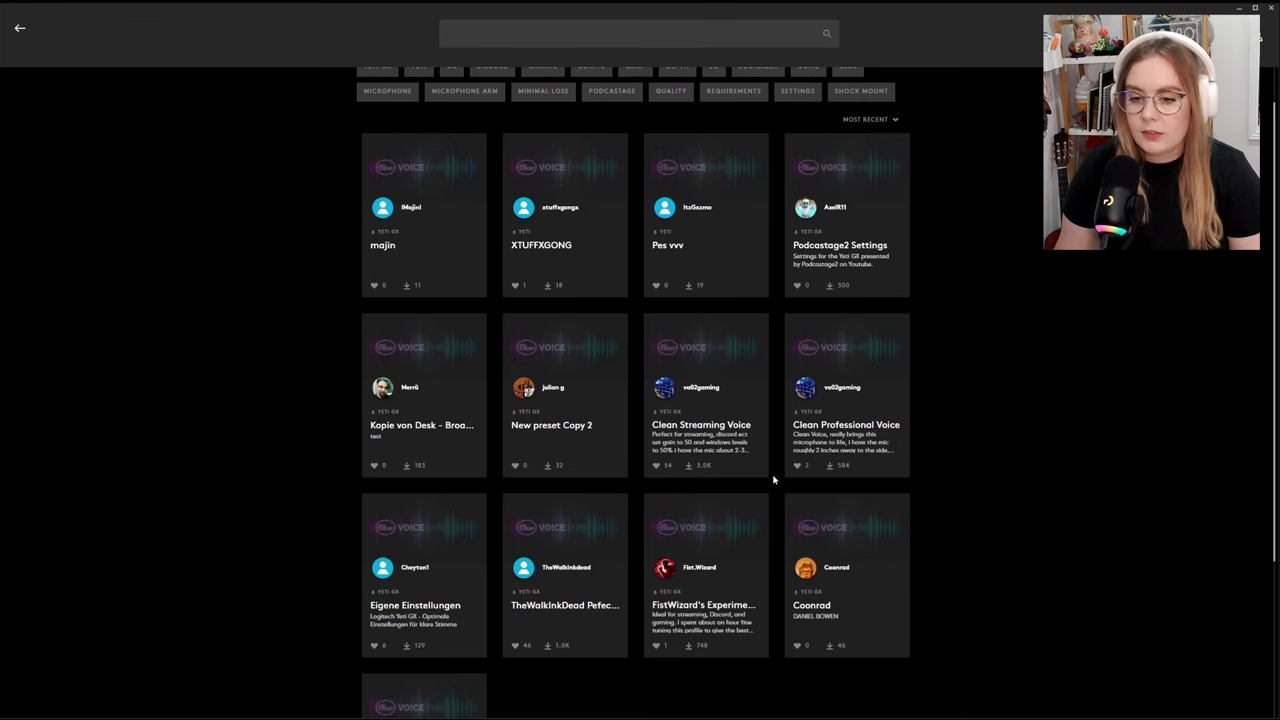
pyautogui.click(19, 28)
pyautogui.click(118, 90)
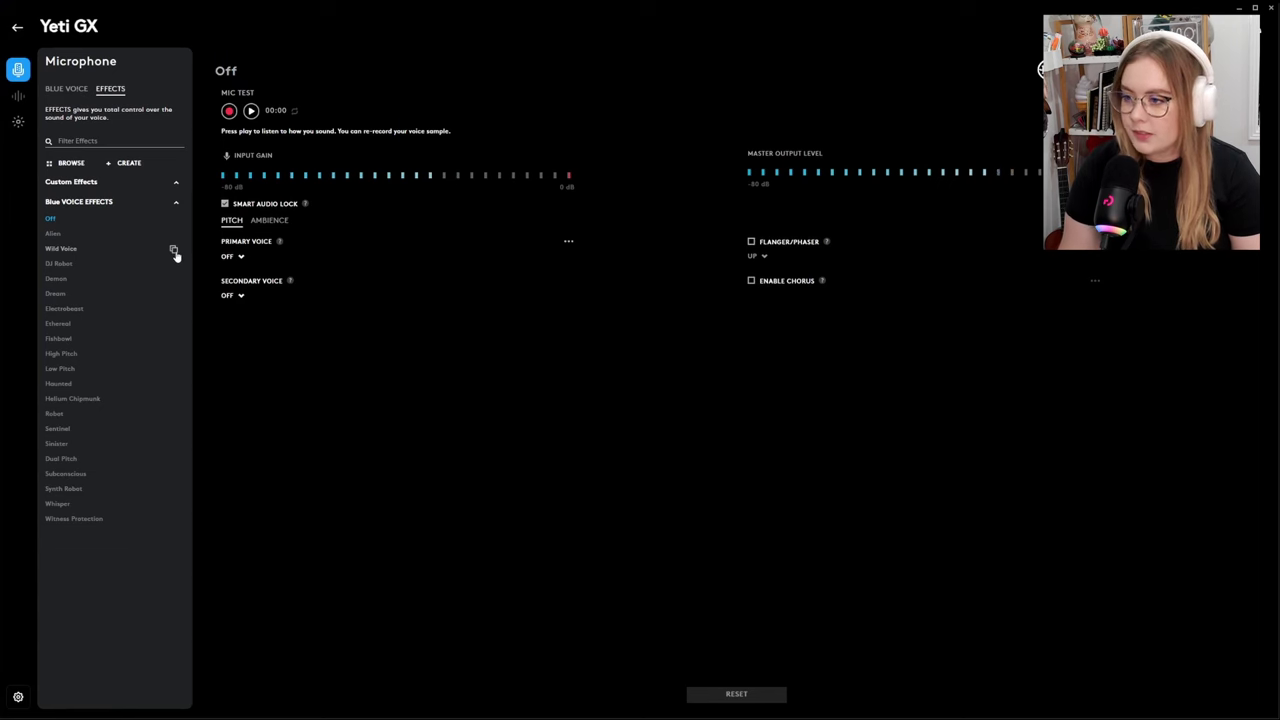
# Try the Helium Chipmunk and Sinister voice effects, then apply Witness Protection.
pyautogui.click(72, 398)
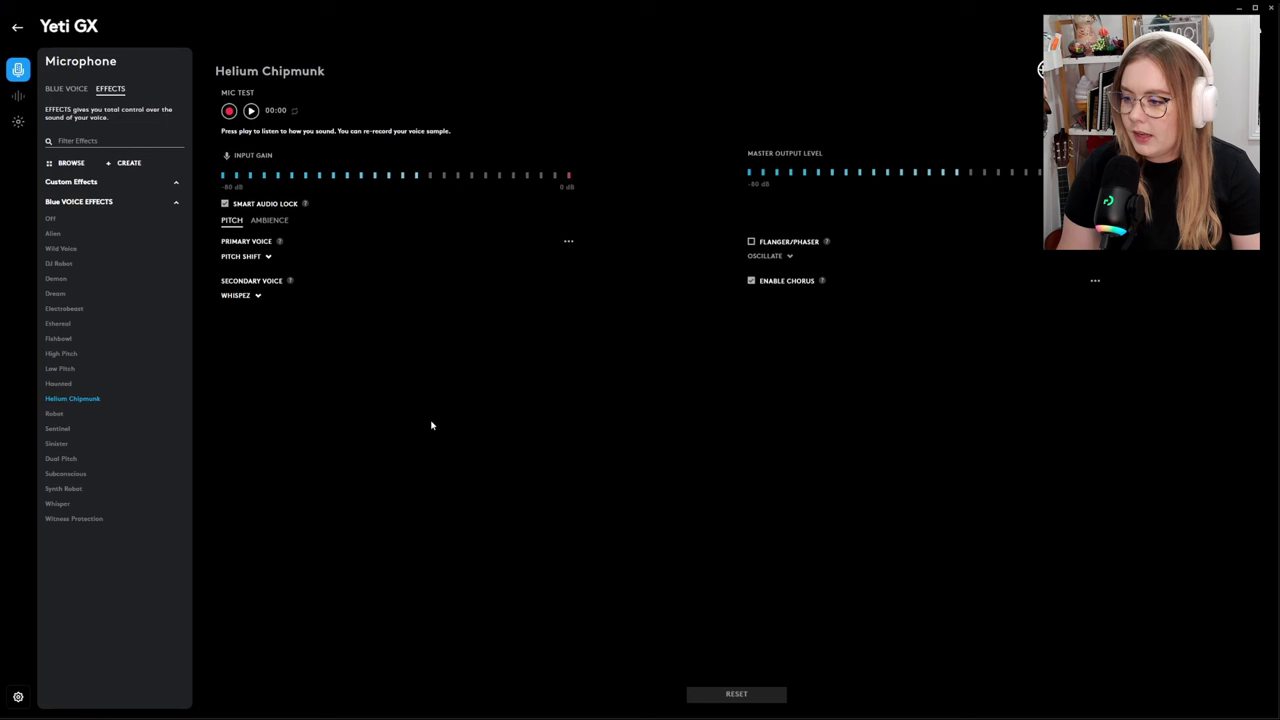
pyautogui.click(90, 443)
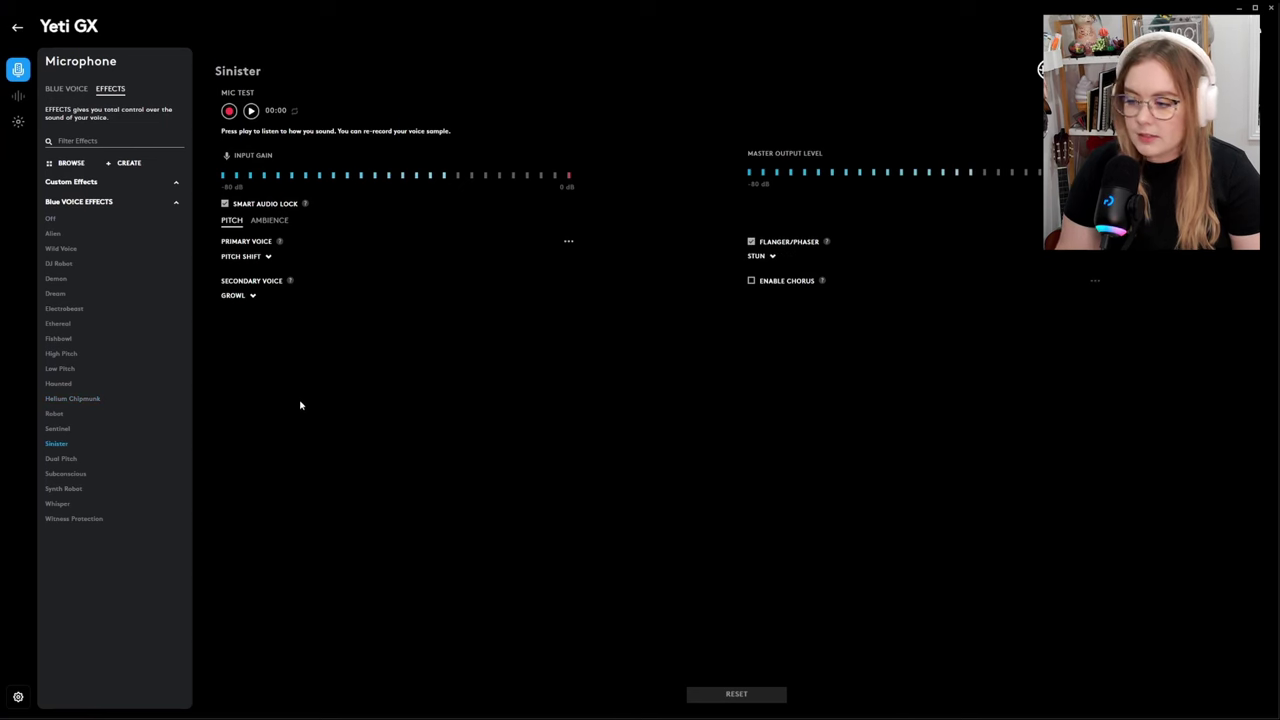
pyautogui.click(86, 518)
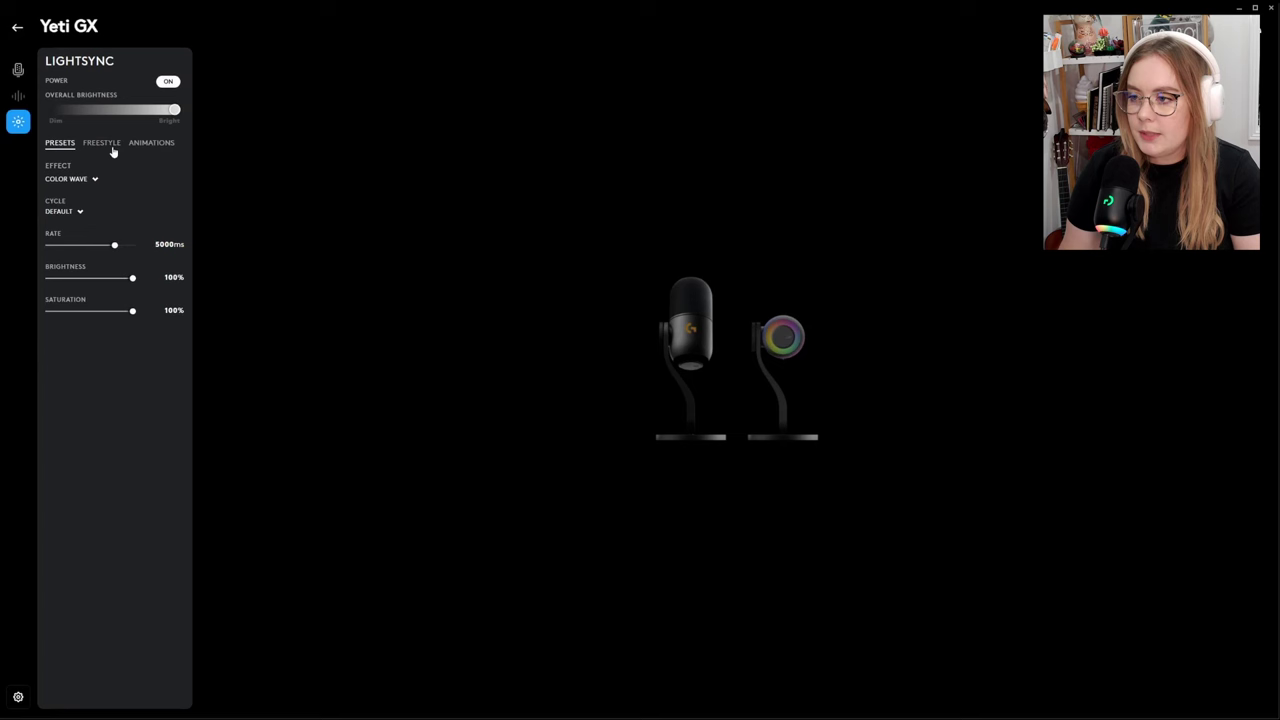
# Switch to Freestyle lighting and check the colours of the logo and ring LEDs.
pyautogui.click(113, 148)
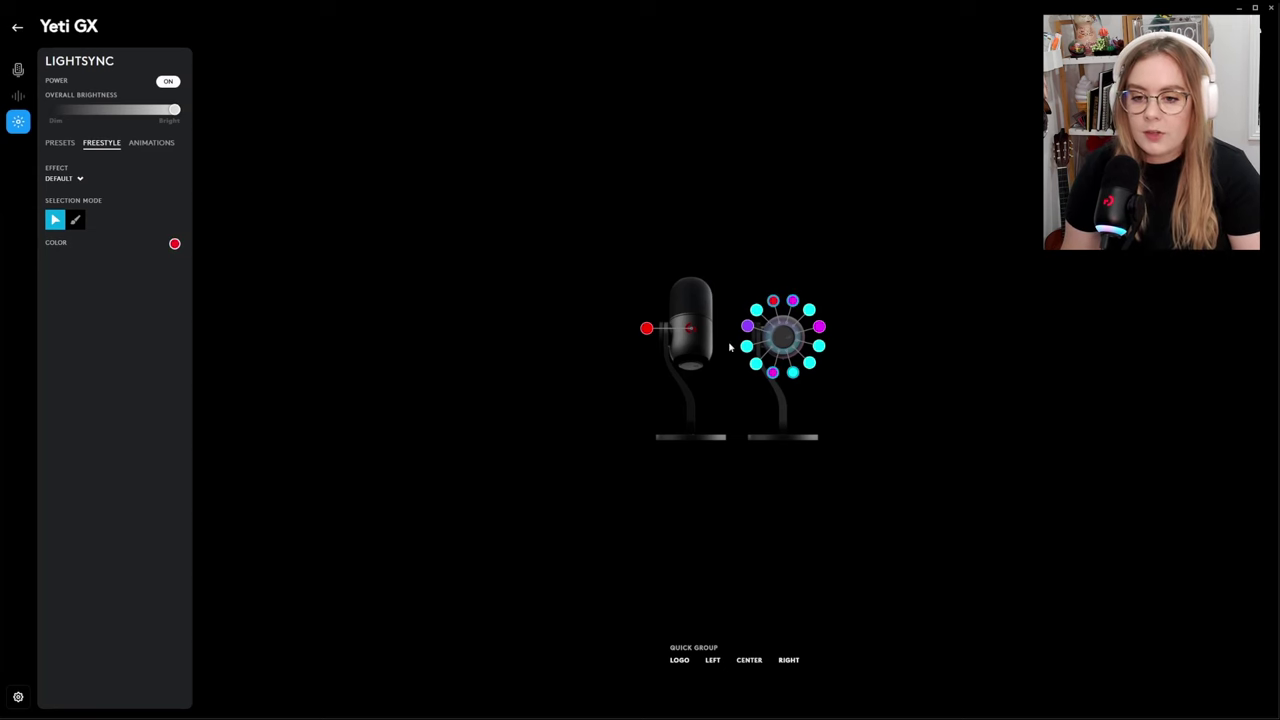
pyautogui.click(646, 328)
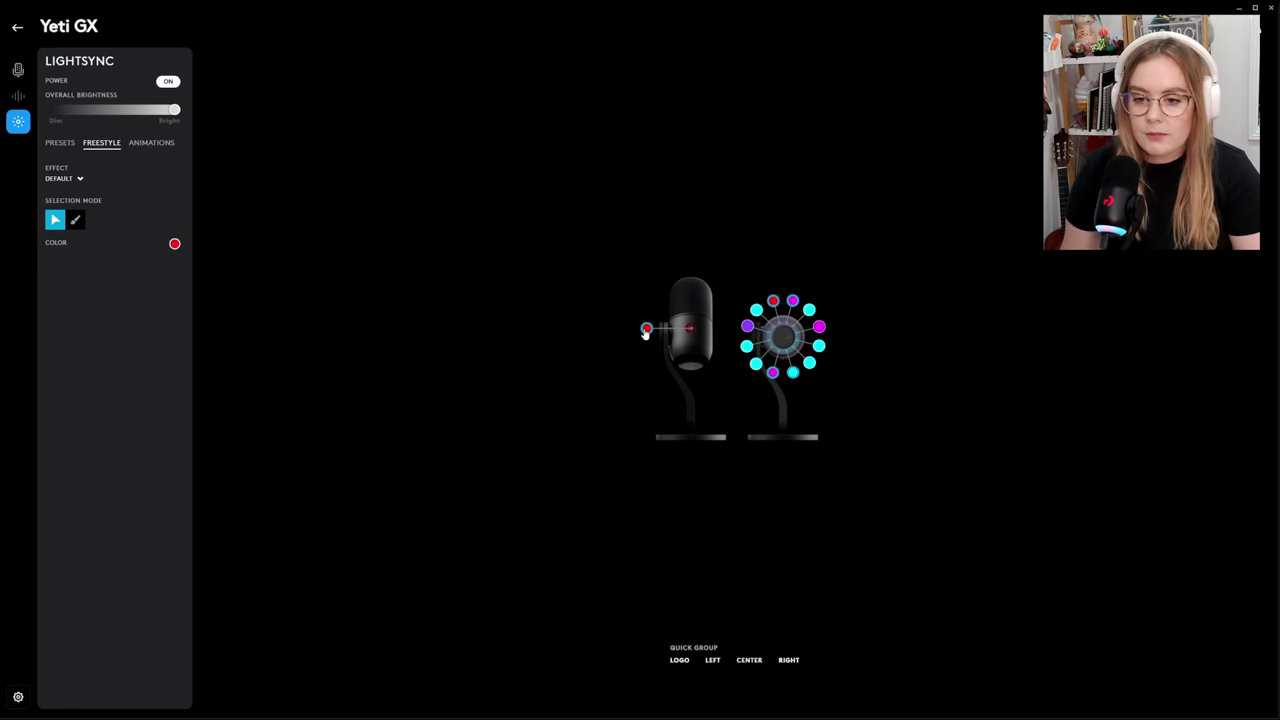
pyautogui.click(755, 363)
pyautogui.click(772, 372)
pyautogui.click(792, 372)
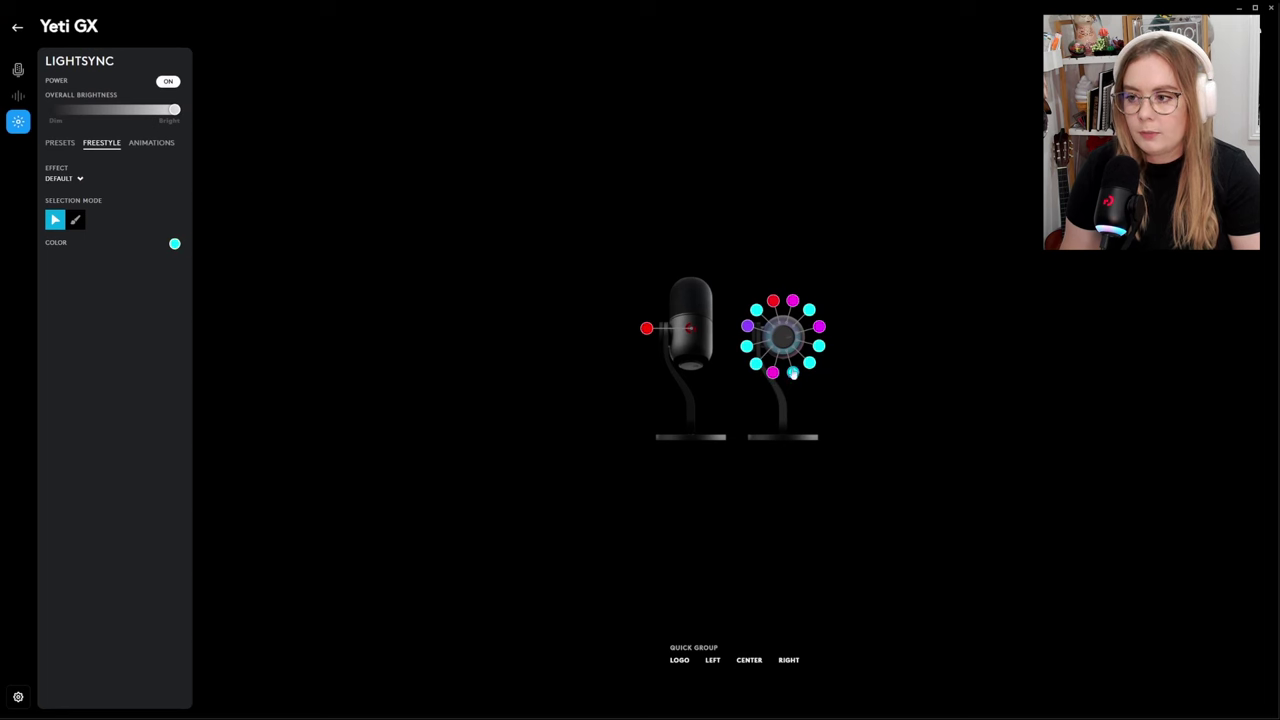
# Paint the whole ring green (79A150) with the brush.
pyautogui.click(75, 220)
pyautogui.click(174, 243)
pyautogui.click(175, 282)
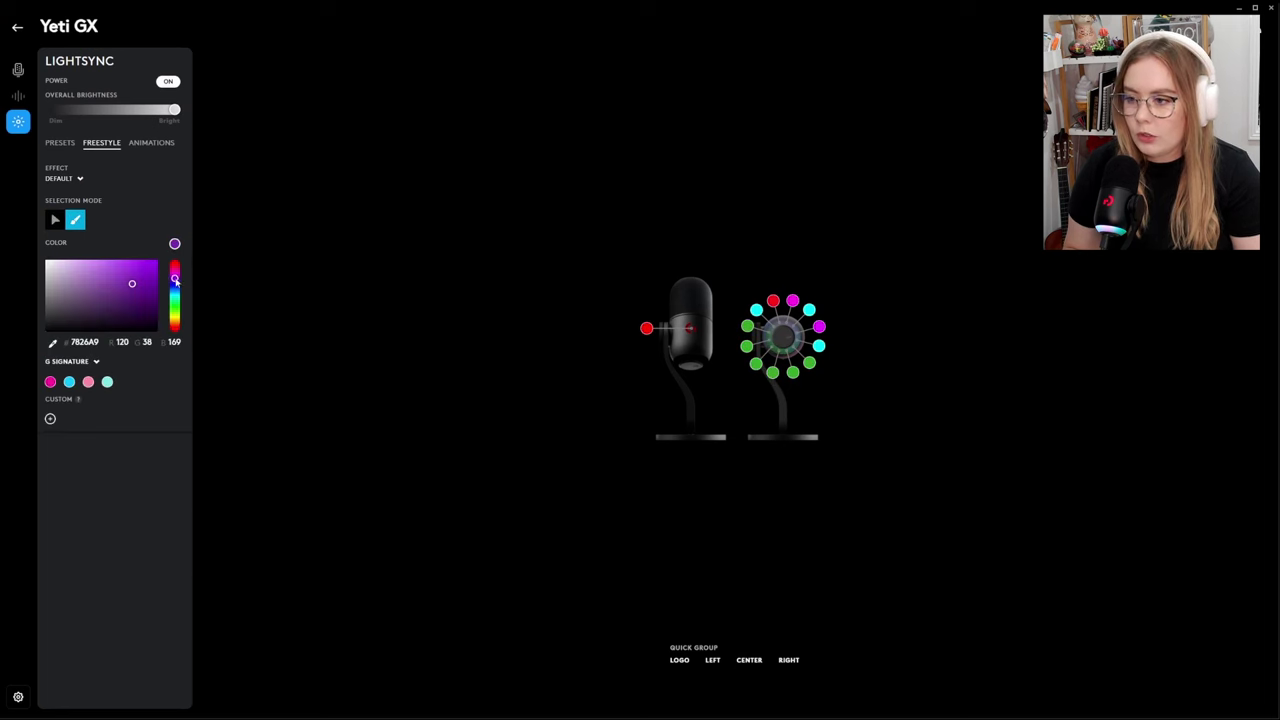
pyautogui.click(119, 268)
pyautogui.moveTo(750, 275); pyautogui.dragTo(876, 366)
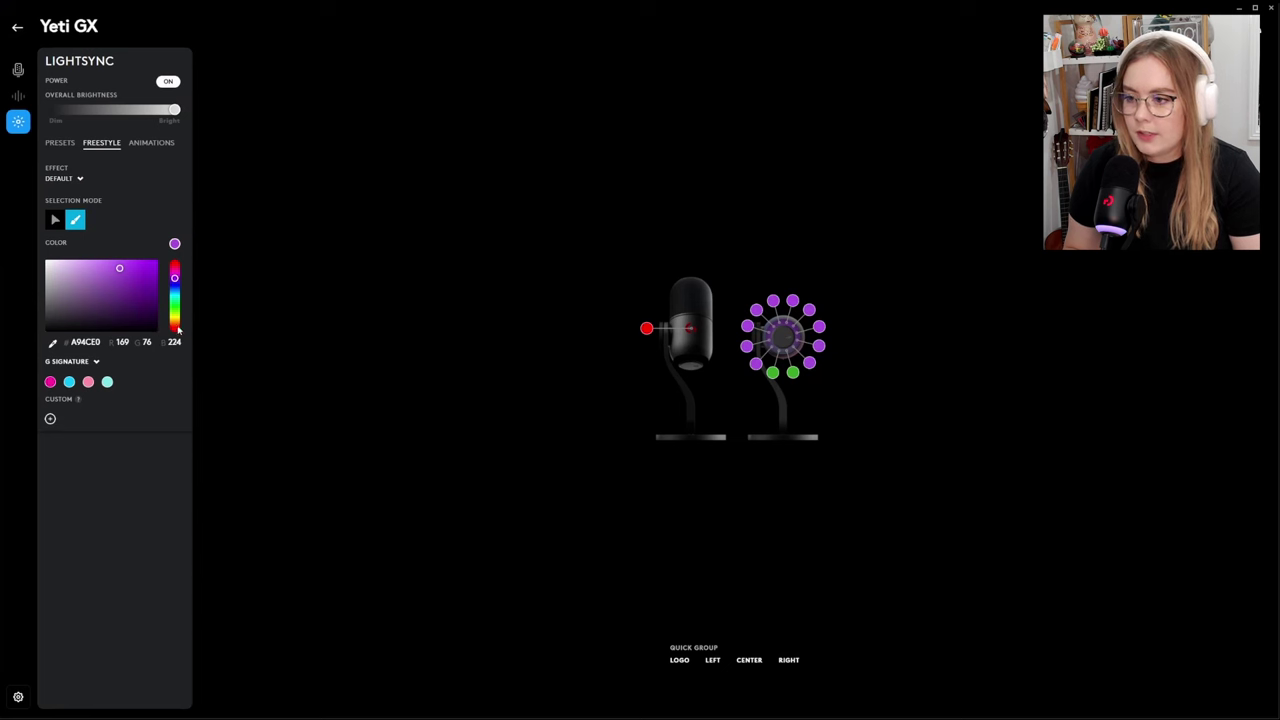
pyautogui.moveTo(179, 330); pyautogui.dragTo(175, 314)
pyautogui.click(101, 286)
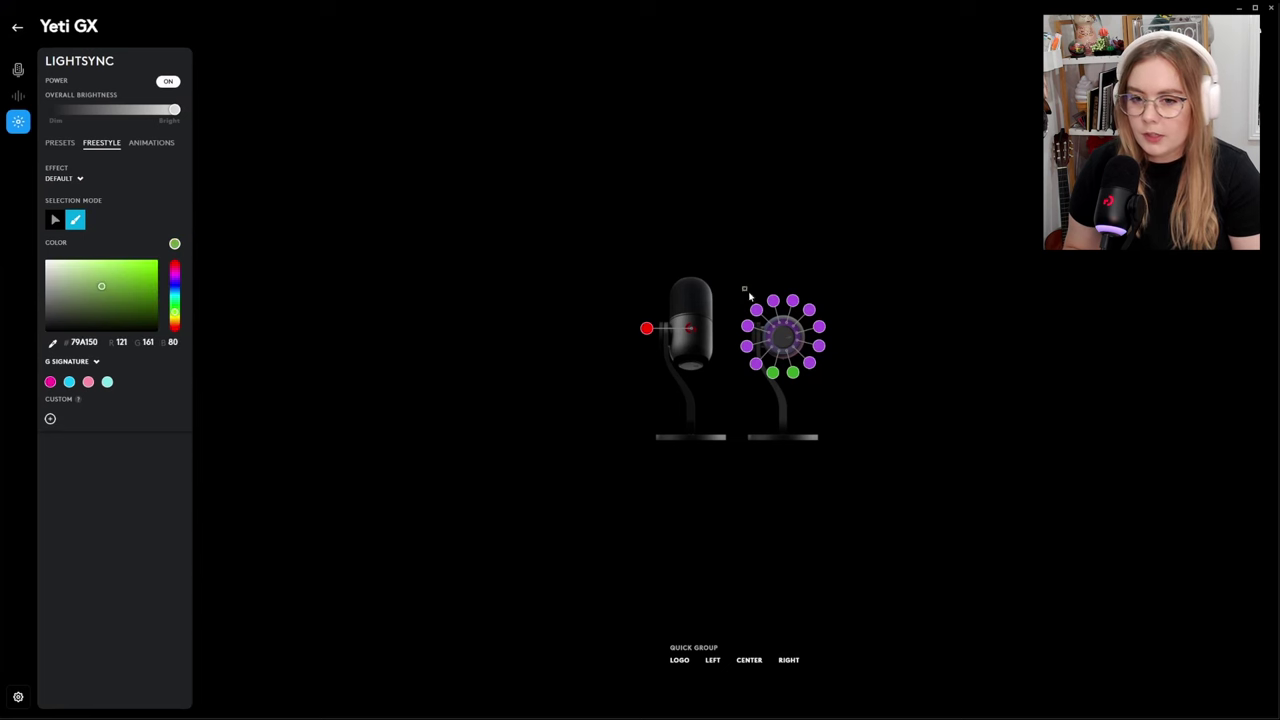
pyautogui.moveTo(748, 292); pyautogui.dragTo(852, 408)
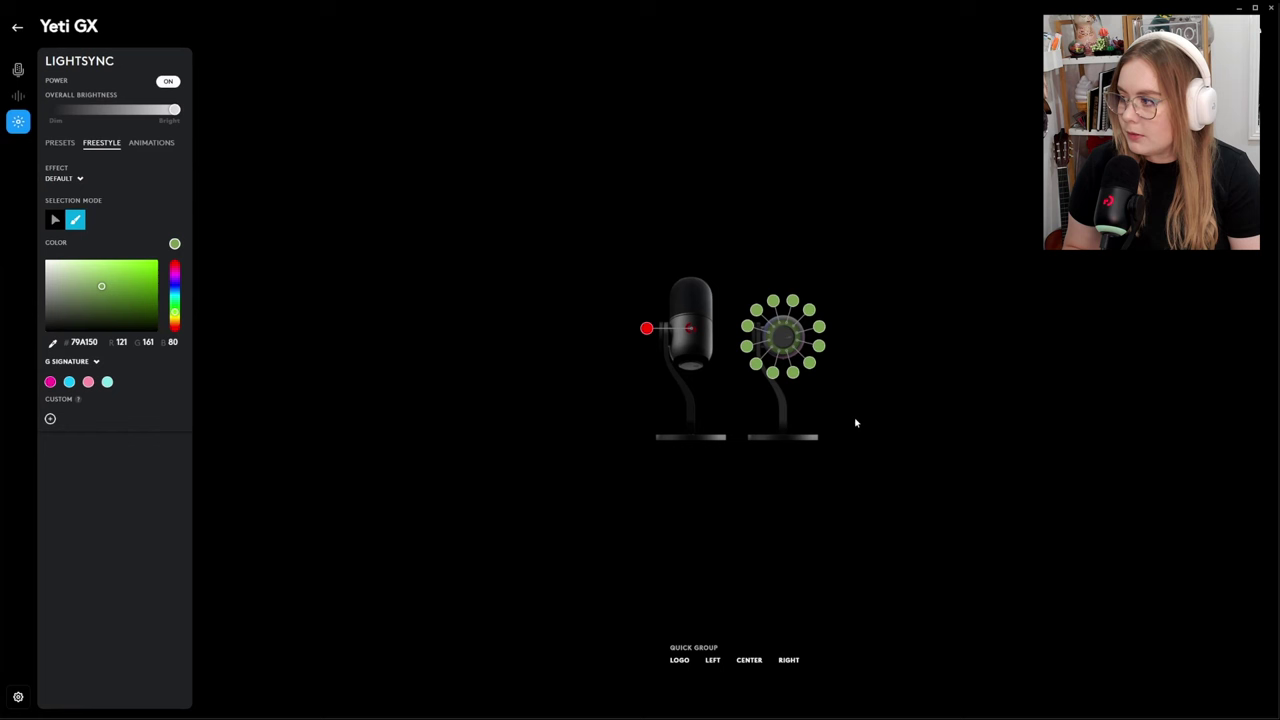
# Colour the CENTER group LEDs bright purple (BB39E2) and return to Presets.
pyautogui.click(745, 660)
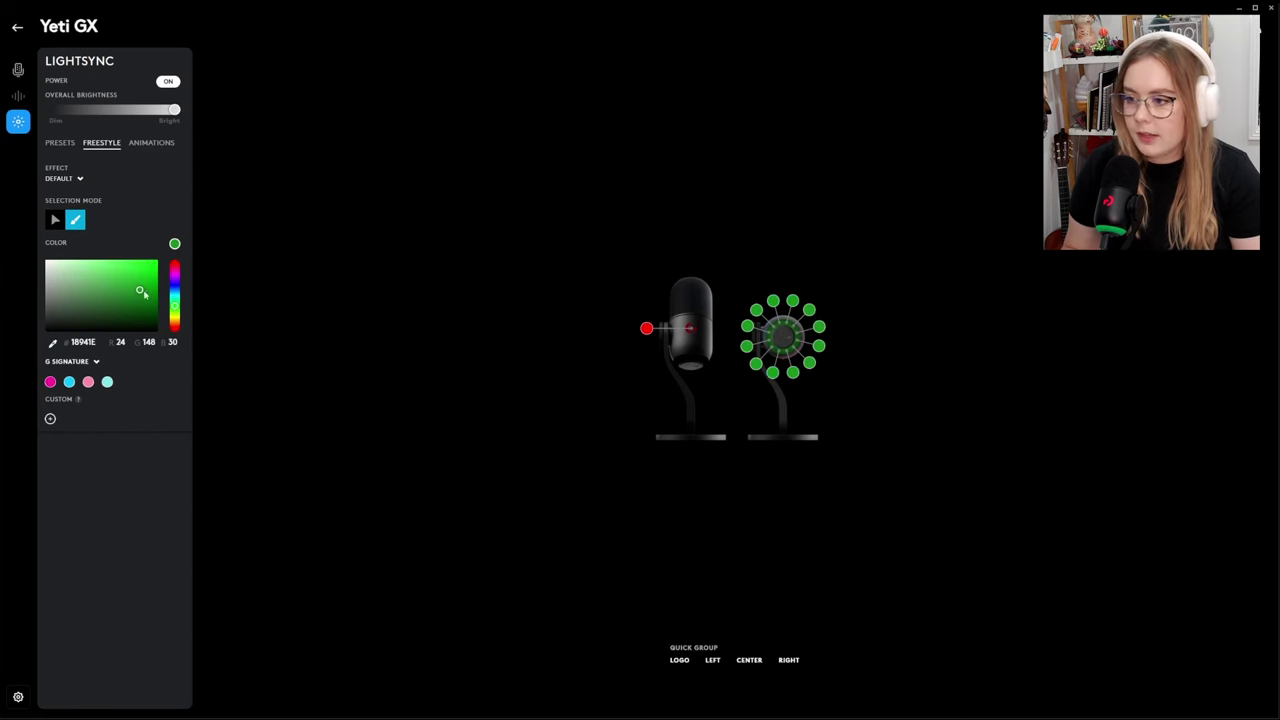
pyautogui.click(175, 278)
pyautogui.click(129, 268)
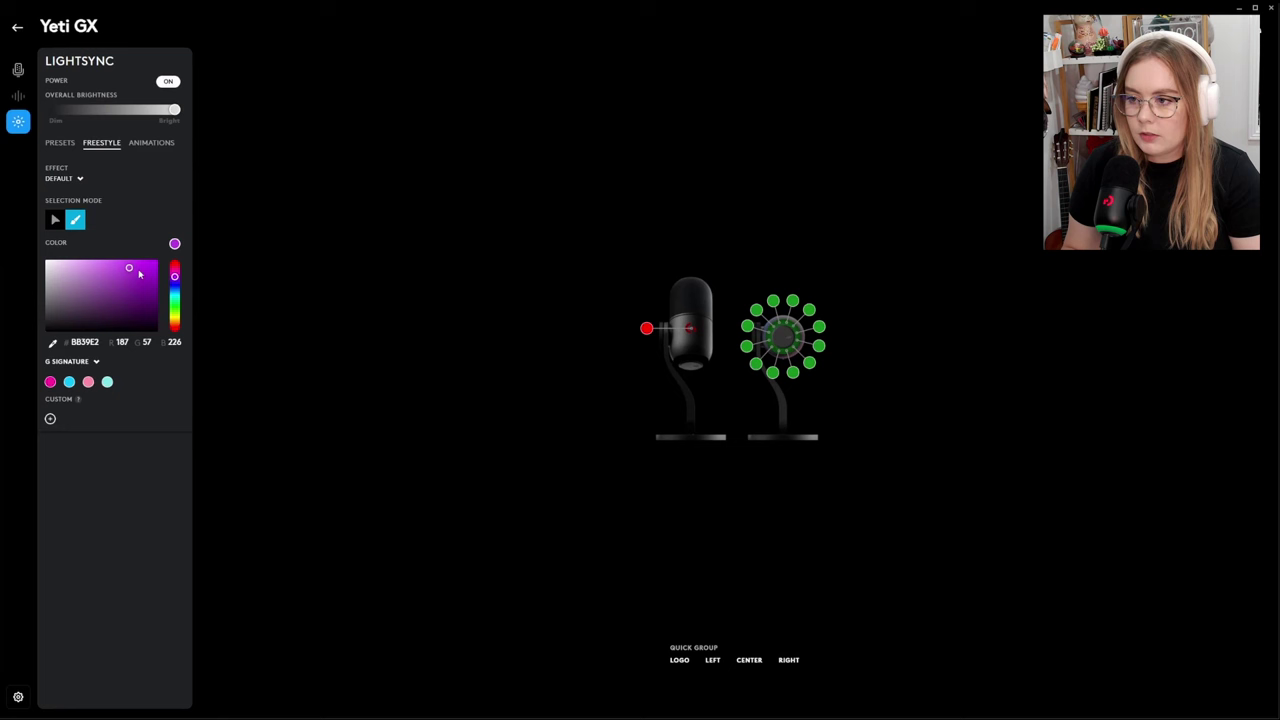
pyautogui.click(757, 657)
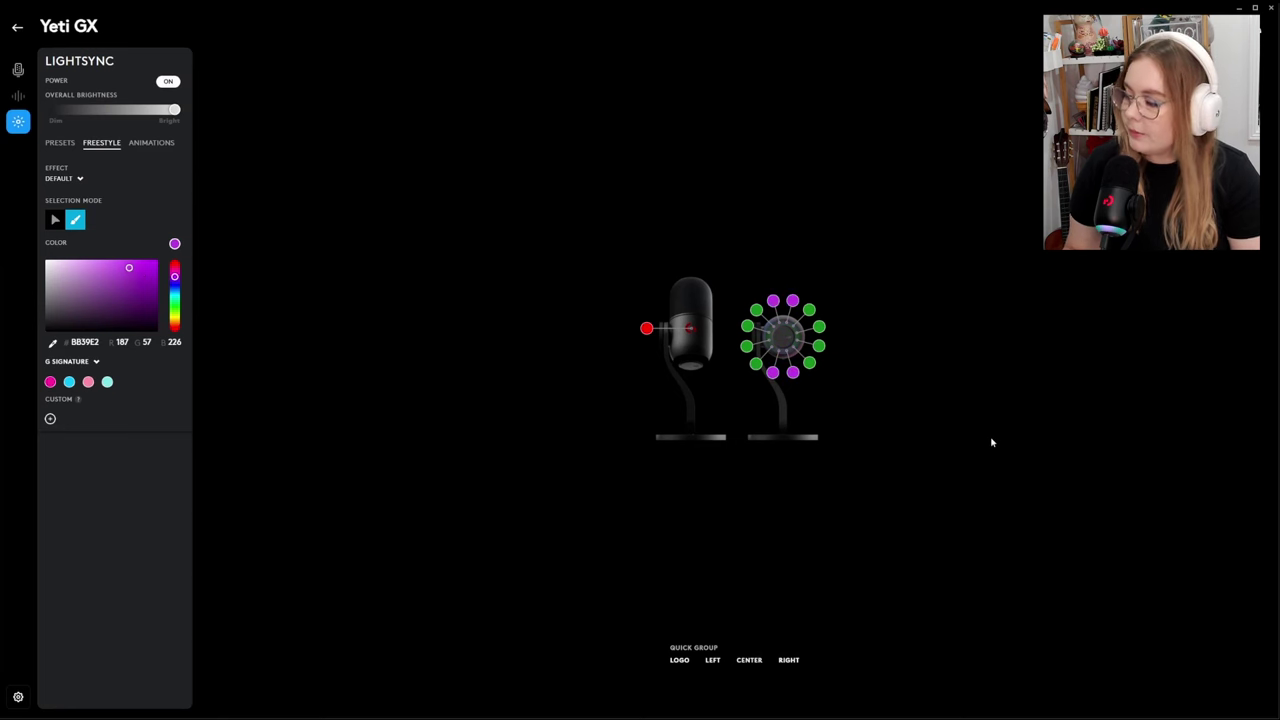
pyautogui.click(60, 142)
# Try the Color Wave, Breathing, Color Cycle and Pulsar Point effects, and check sync lighting options.
pyautogui.click(95, 182)
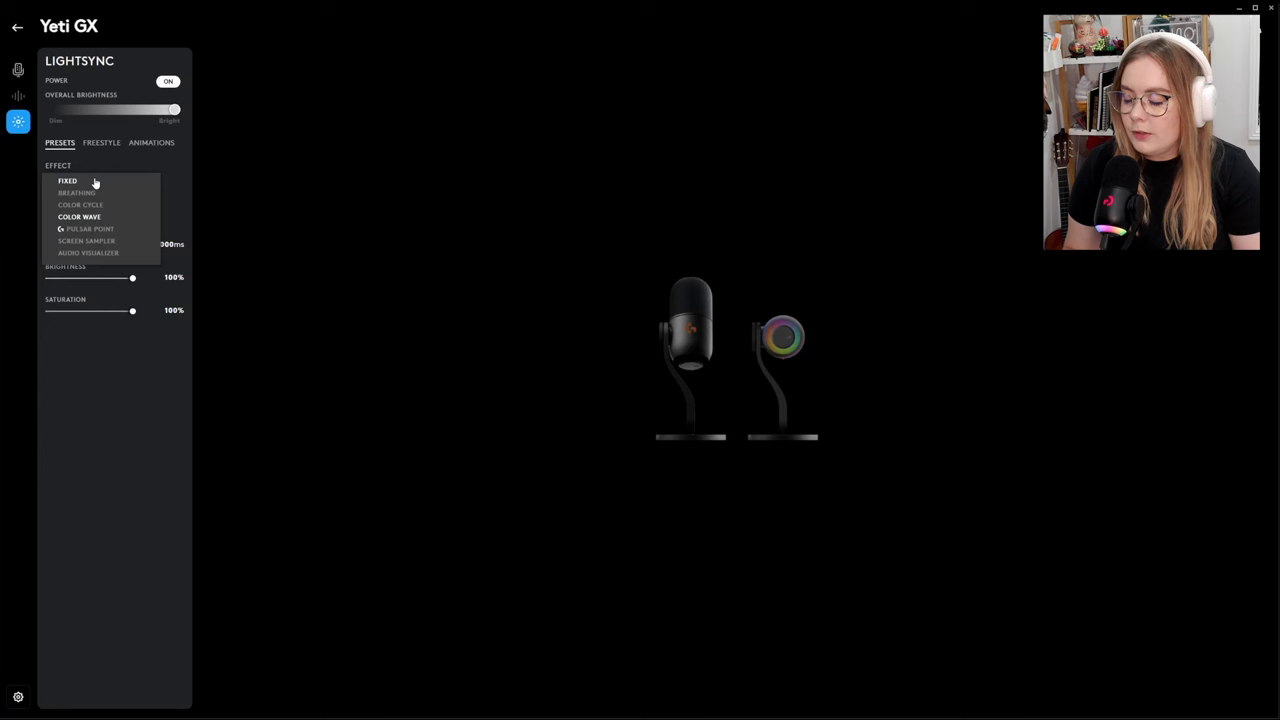
pyautogui.click(98, 217)
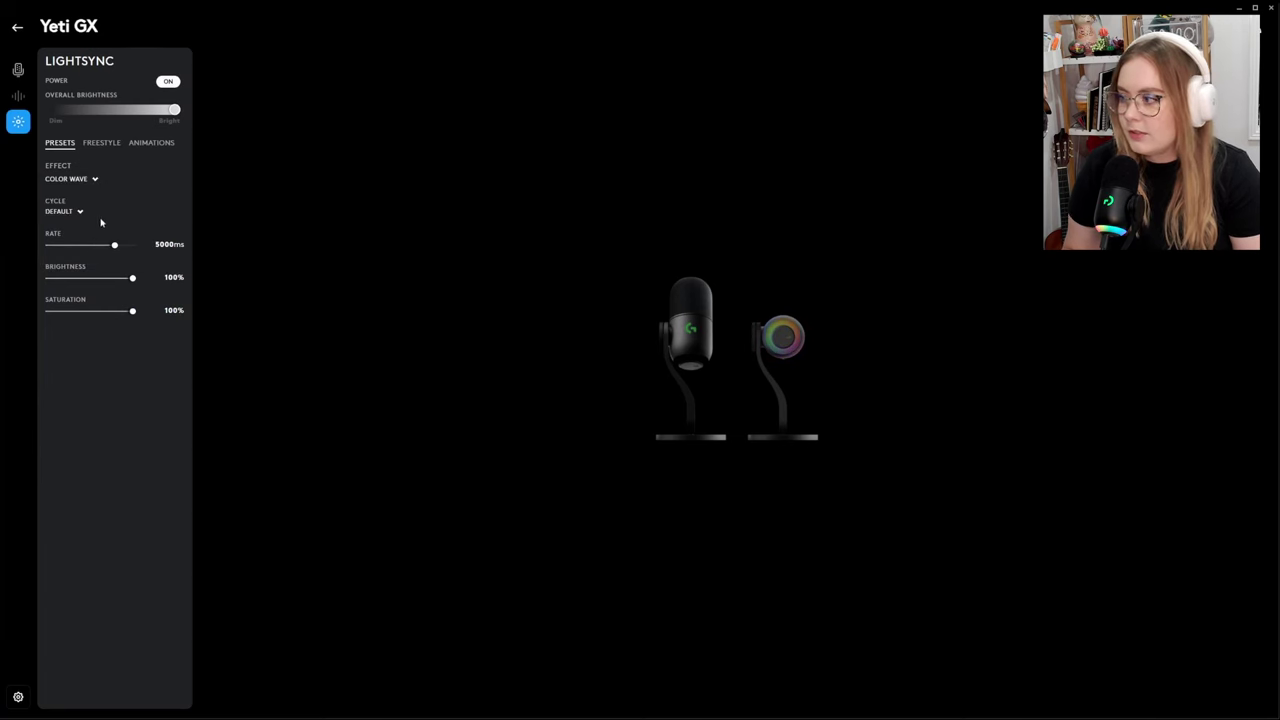
pyautogui.click(88, 178)
pyautogui.click(80, 197)
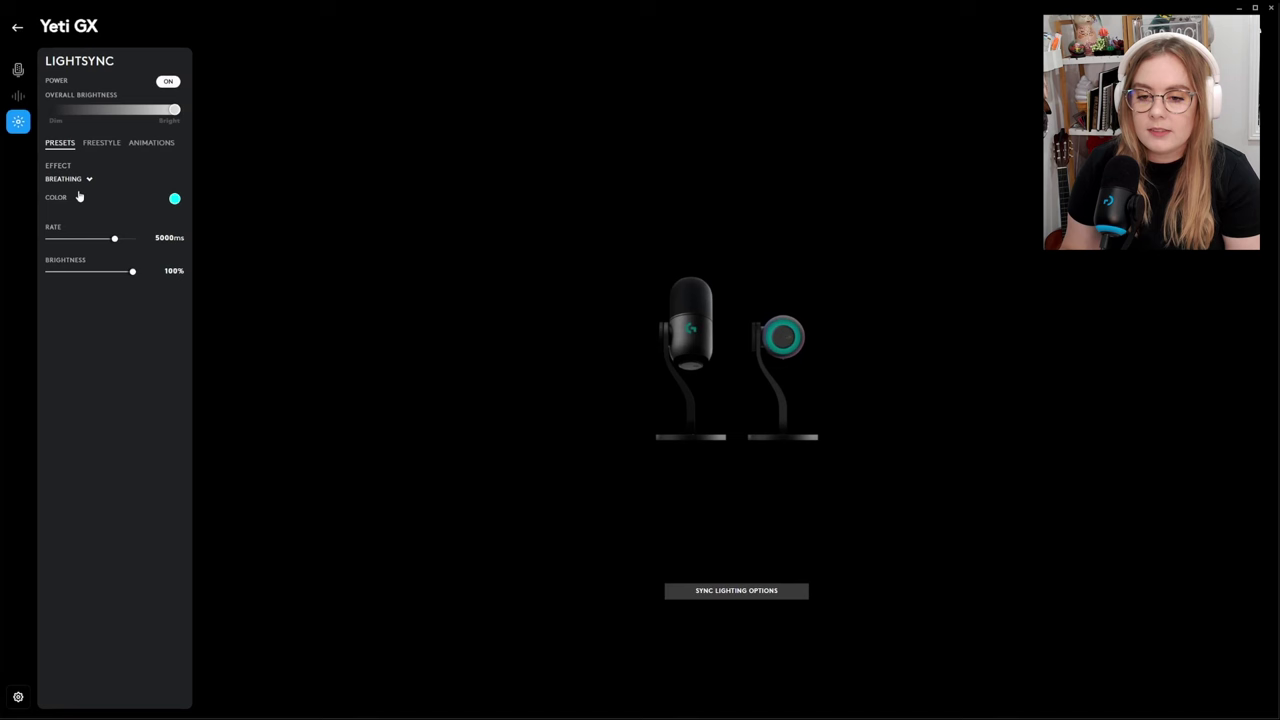
pyautogui.click(88, 179)
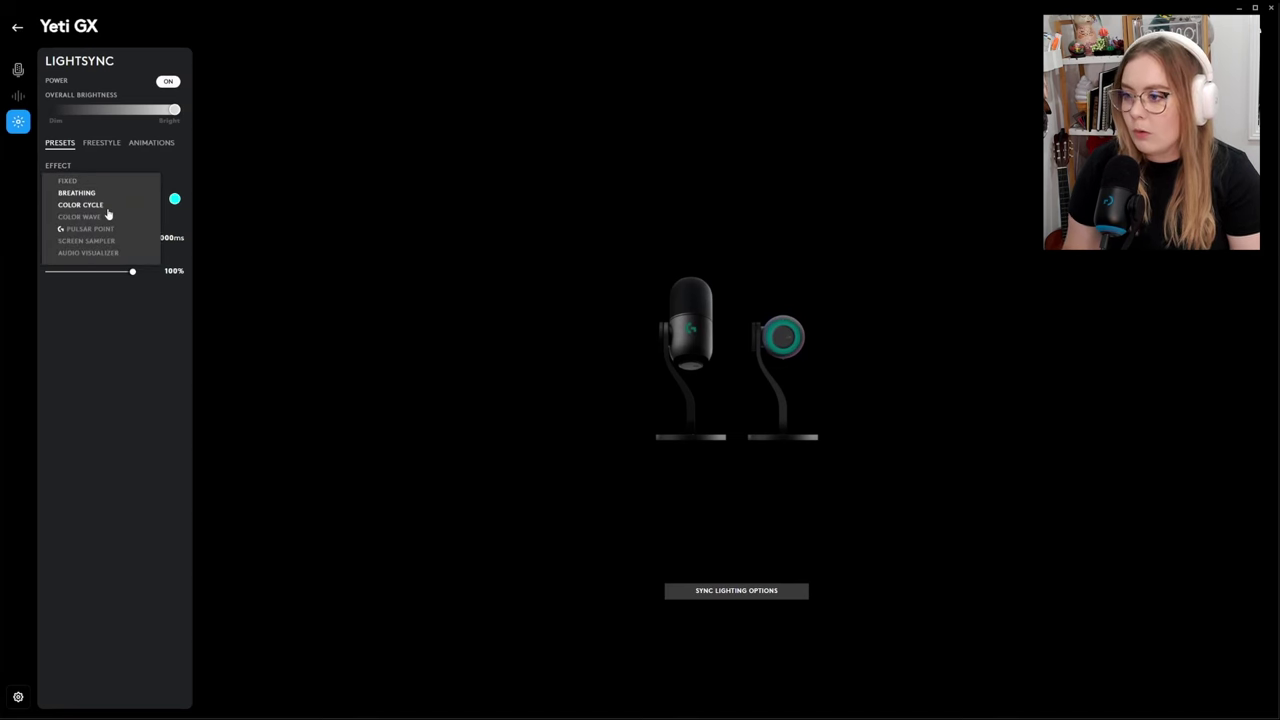
pyautogui.click(107, 207)
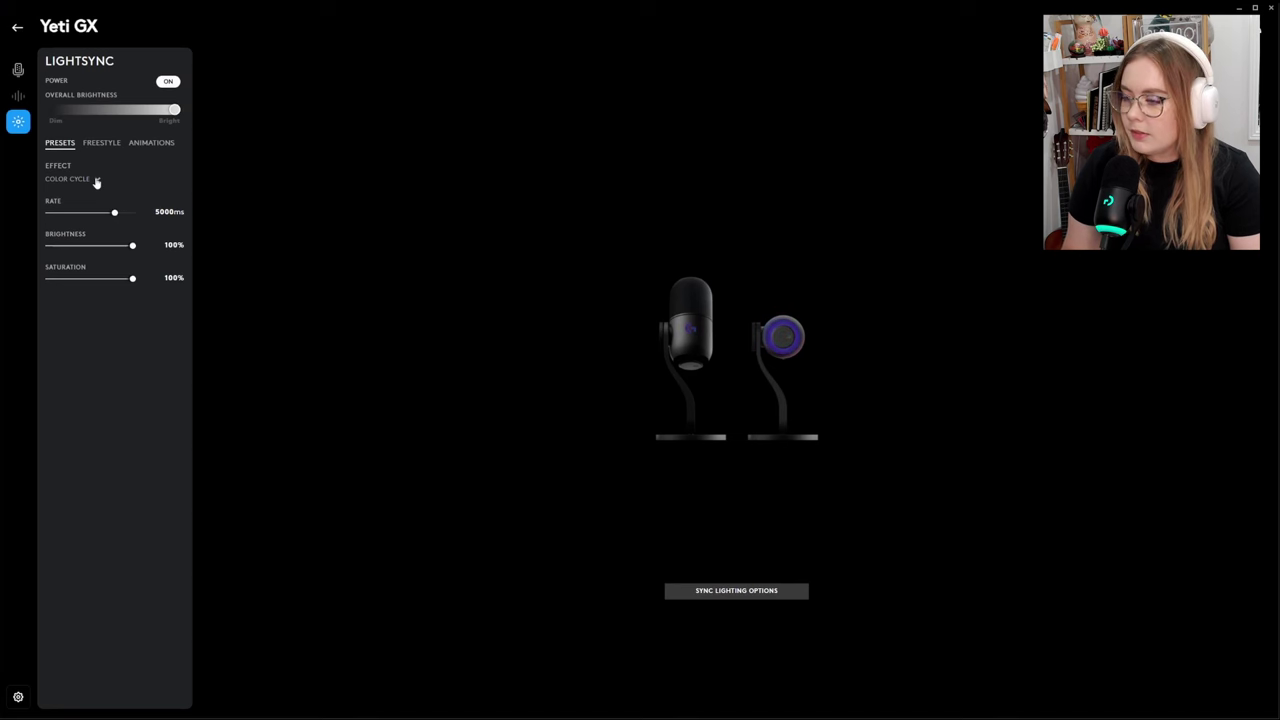
pyautogui.click(97, 182)
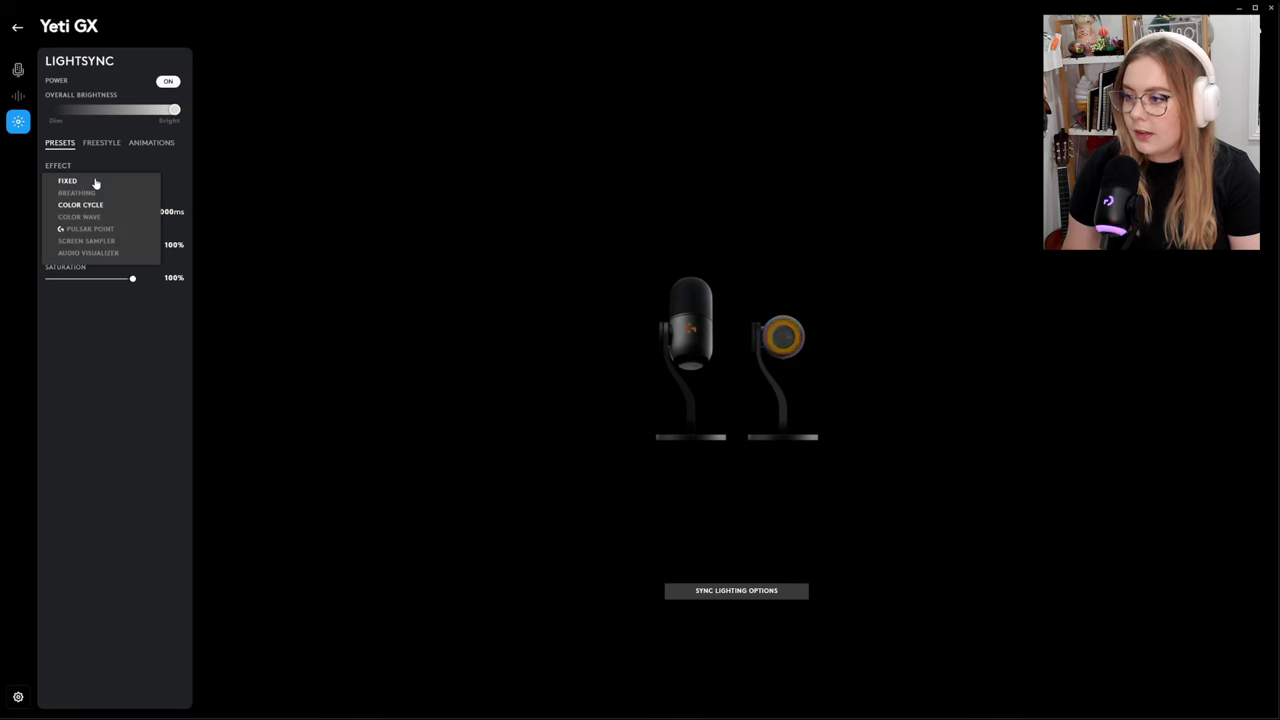
pyautogui.click(95, 183)
pyautogui.click(780, 597)
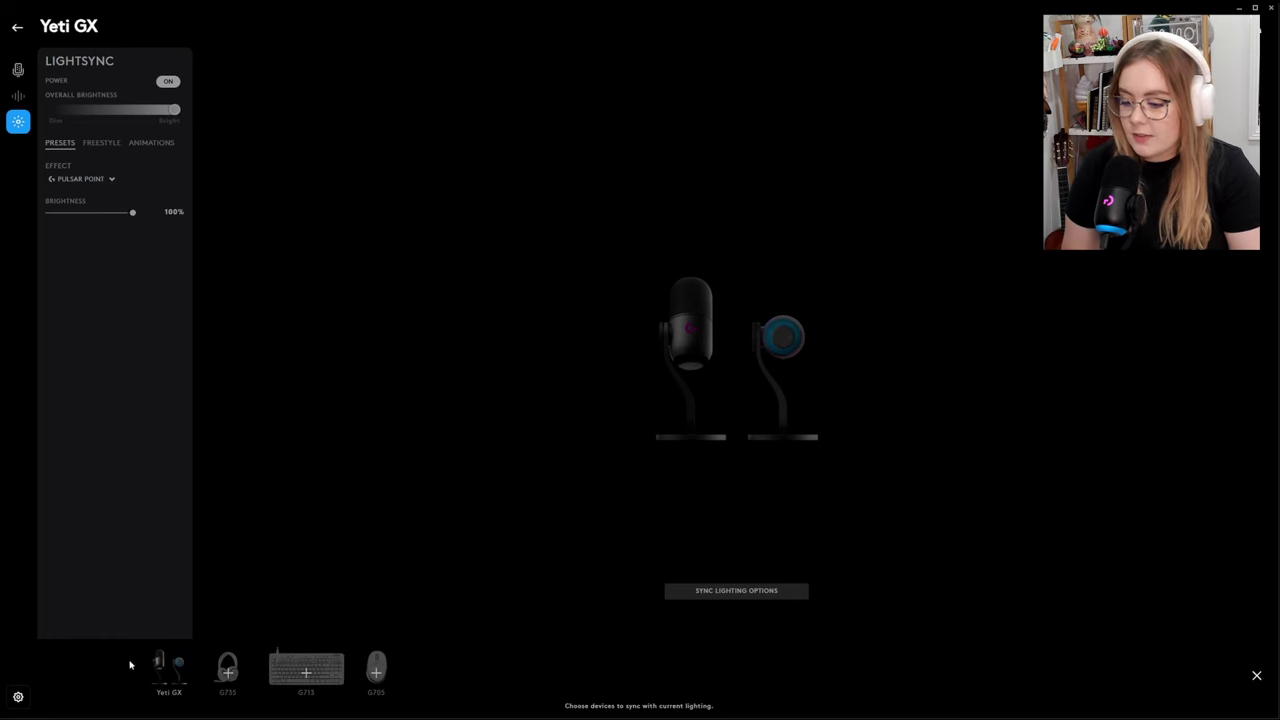
pyautogui.click(597, 587)
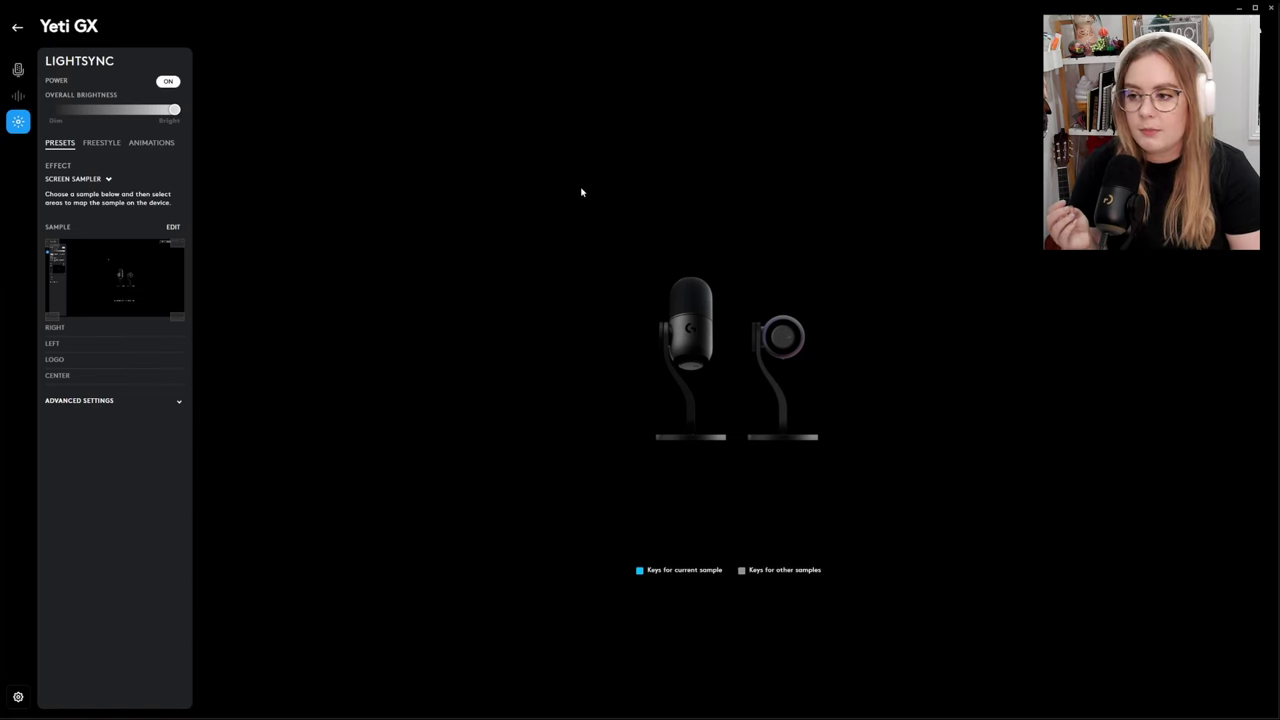
# In the sample zone editor, move CENTER to the screen's bottom edge and LOGO slightly right.
pyautogui.doubleClick(796, 16)
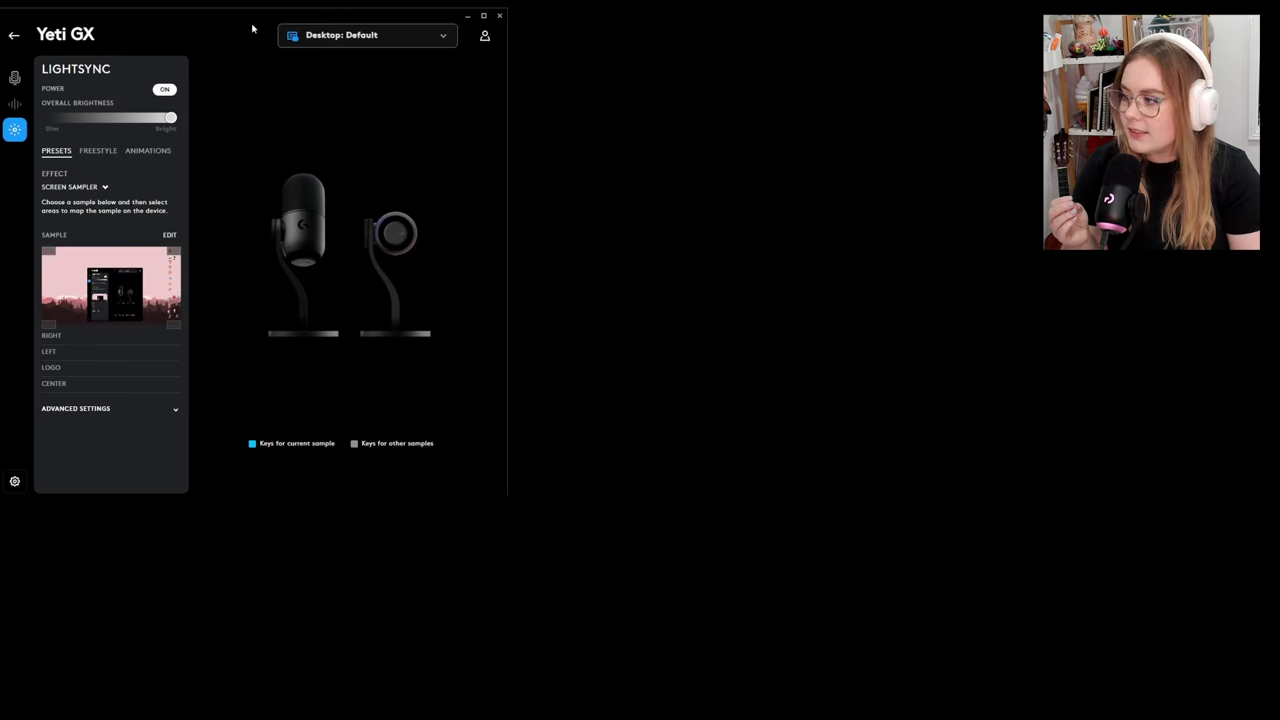
pyautogui.doubleClick(253, 29)
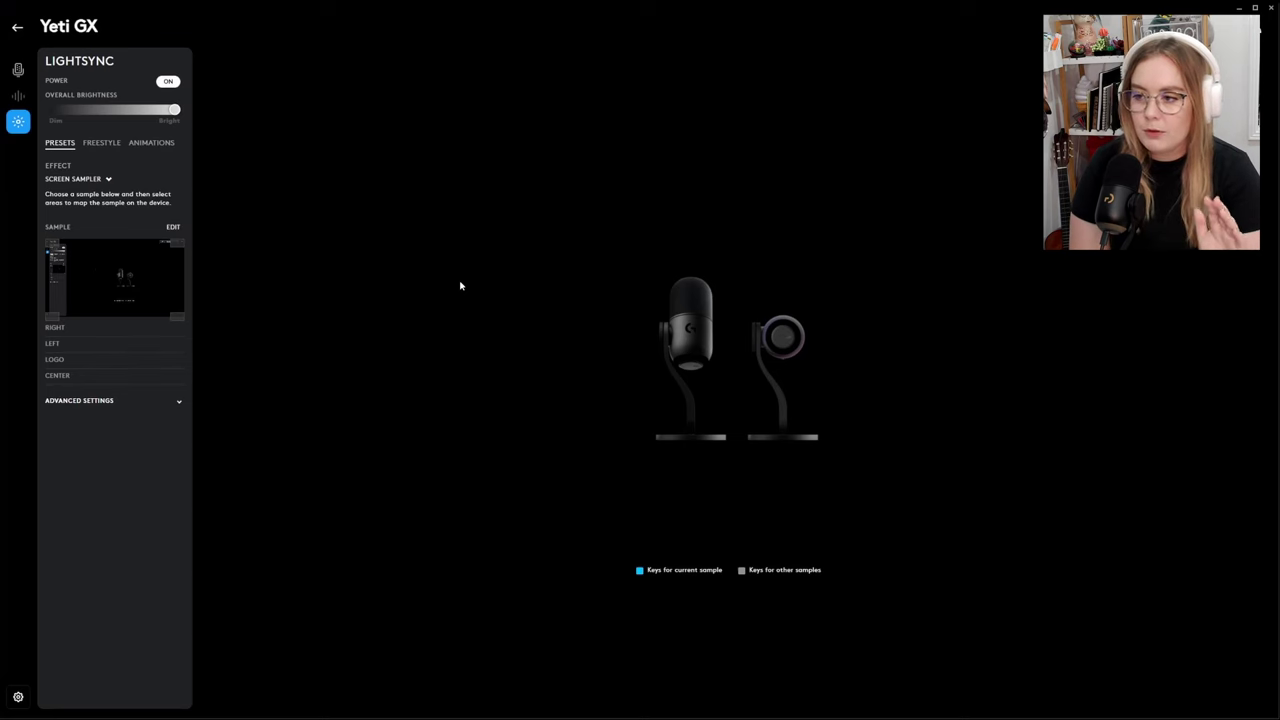
pyautogui.click(173, 227)
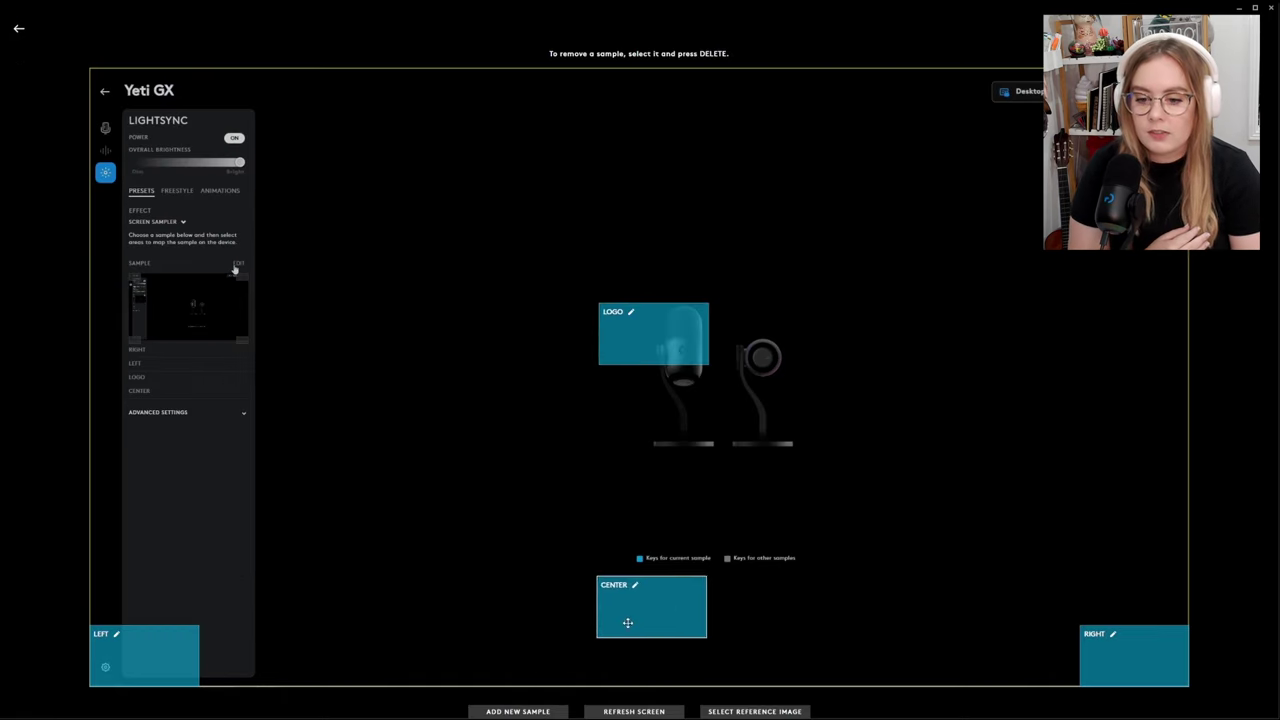
pyautogui.moveTo(628, 623); pyautogui.dragTo(637, 671)
pyautogui.moveTo(668, 355); pyautogui.dragTo(675, 328)
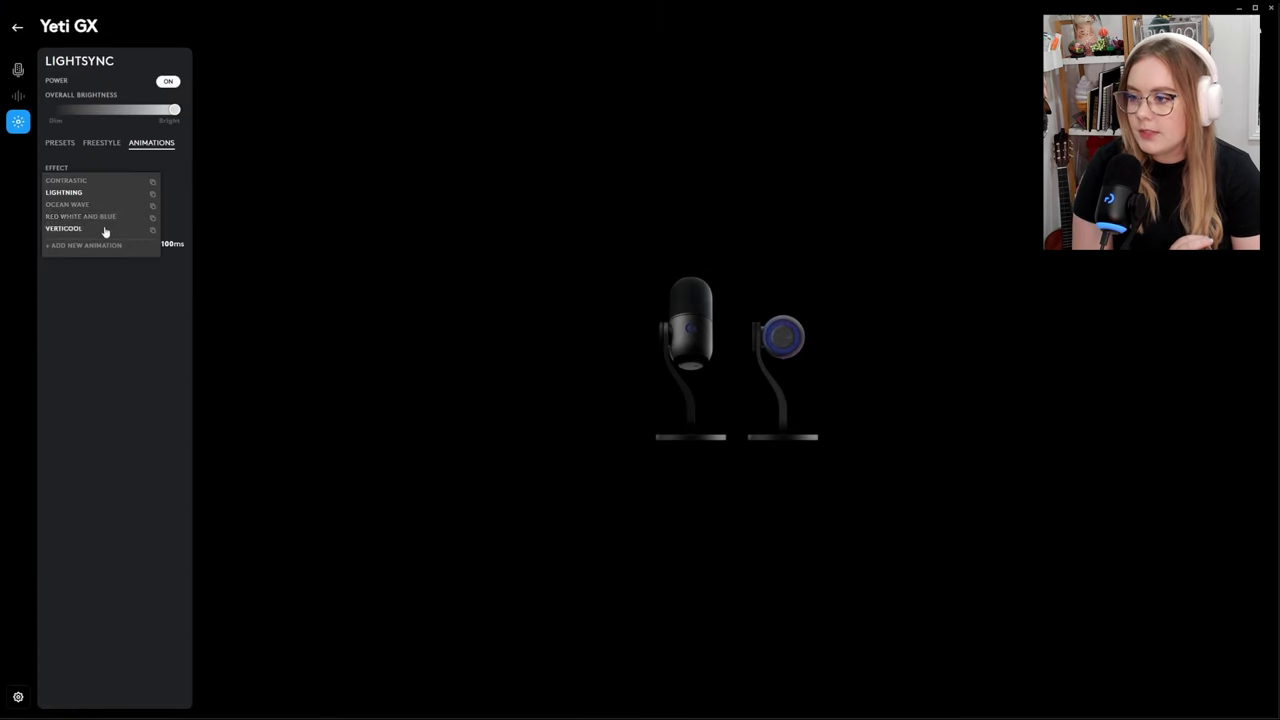
# Switch the Yeti GX animation effect to Verticool.
pyautogui.click(105, 229)
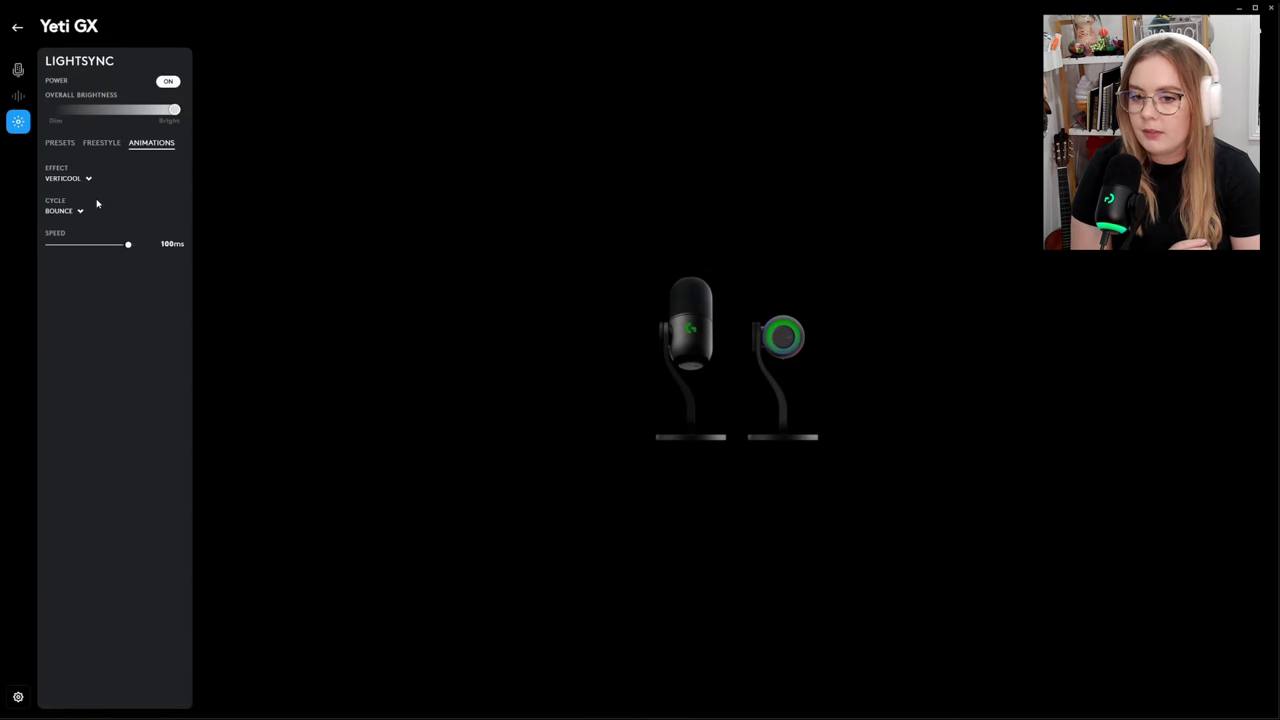